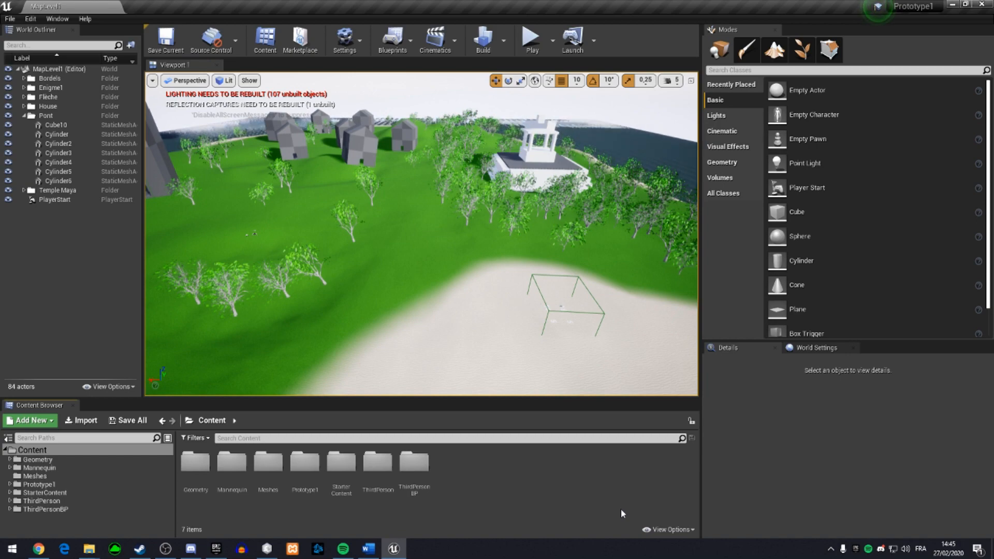
Check the lighting quality levels available for building the level.
{"action": "right_click_drag", "start_coordinate": [481, 311], "coordinate": [609, 217]}
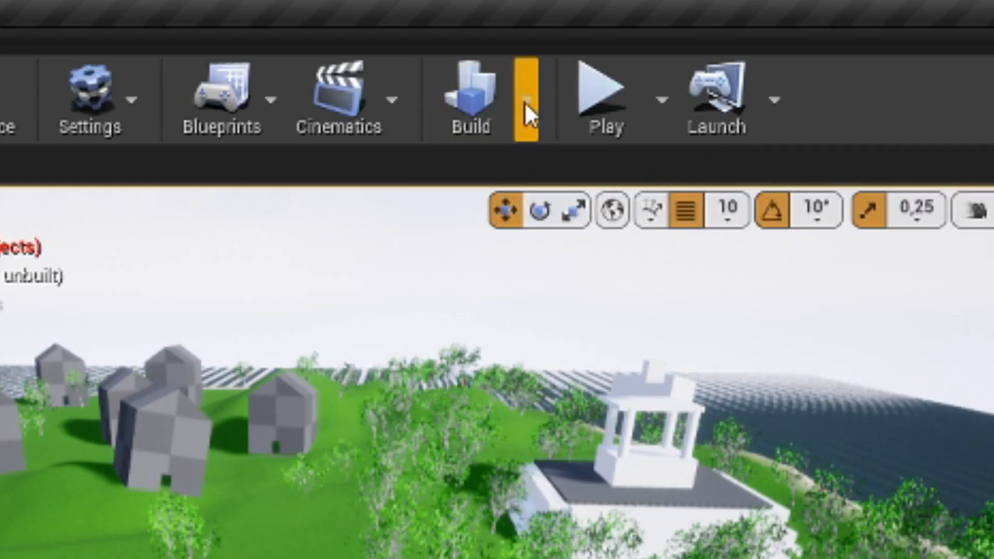
{"action": "left_click", "coordinate": [526, 112]}
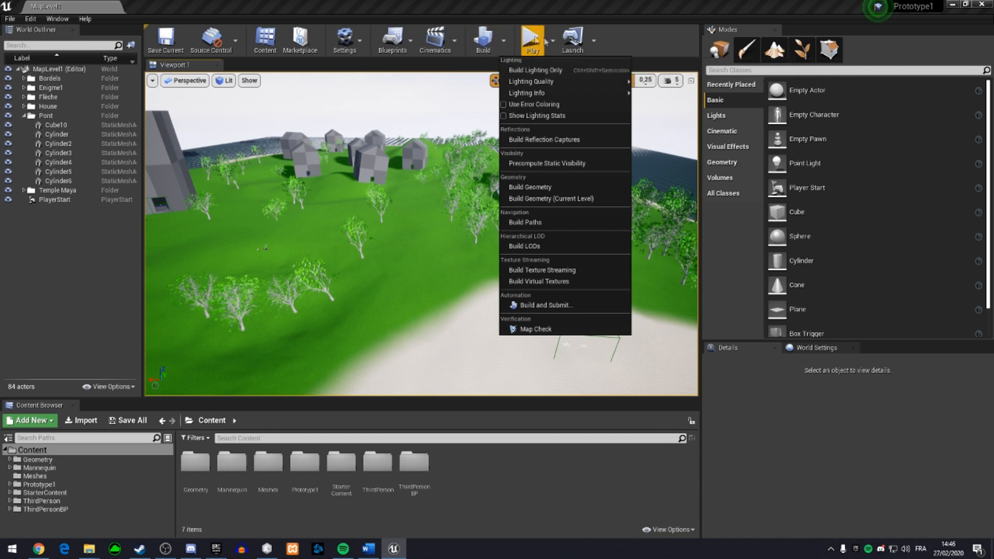
{"action": "mouse_move", "coordinate": [570, 81]}
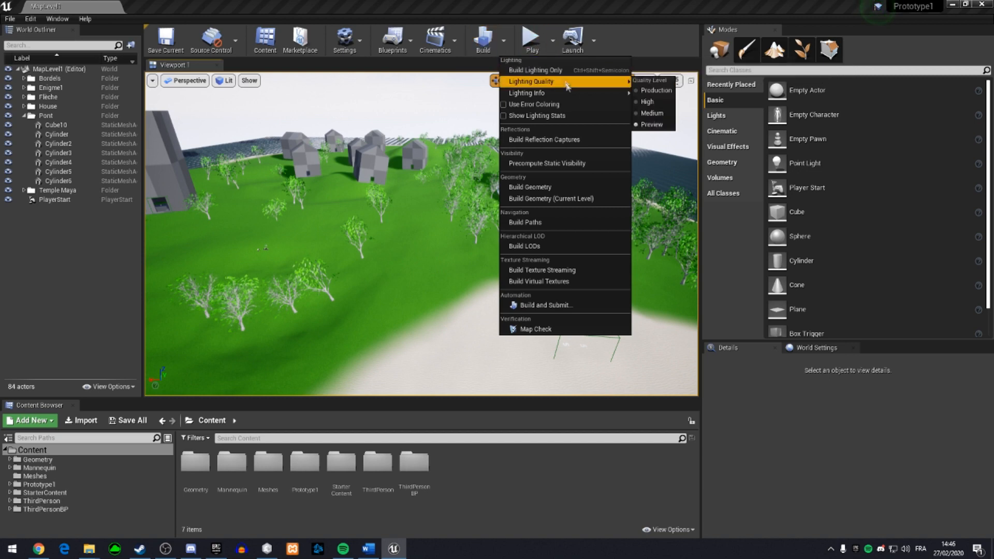
{"action": "left_click", "coordinate": [648, 101]}
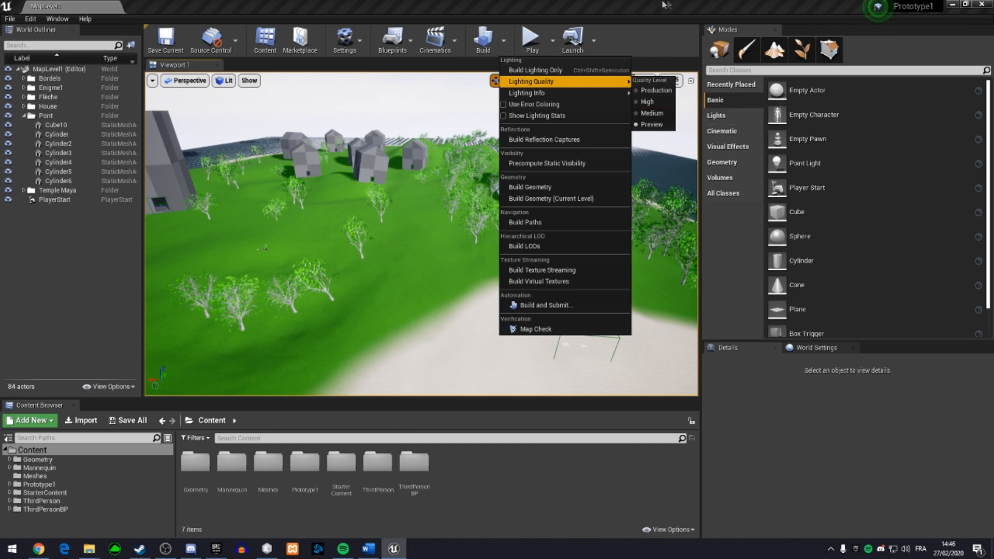
{"action": "left_click", "coordinate": [633, 5]}
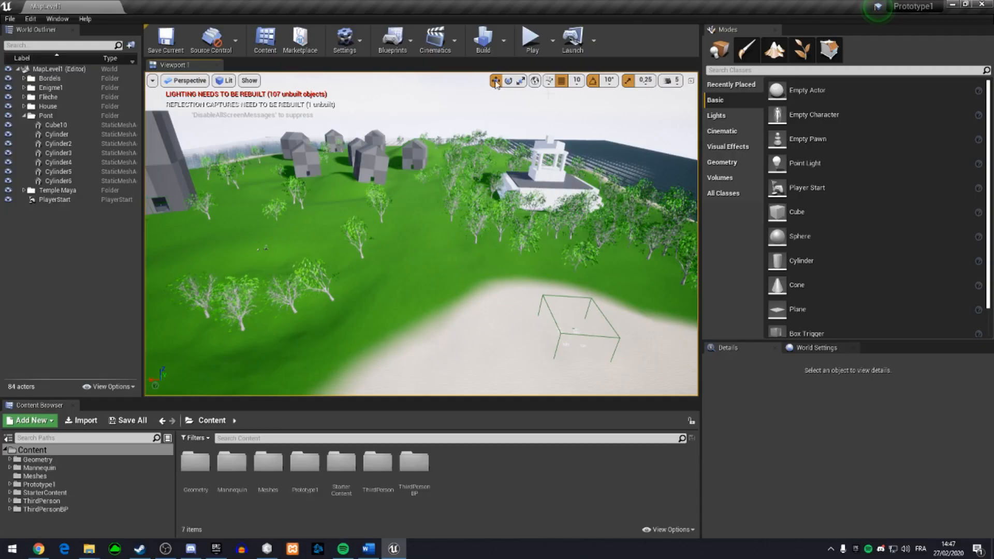
Open the project settings and examine the engine's input axis mappings, including the keys under MoveForward.
{"action": "left_click", "coordinate": [40, 19]}
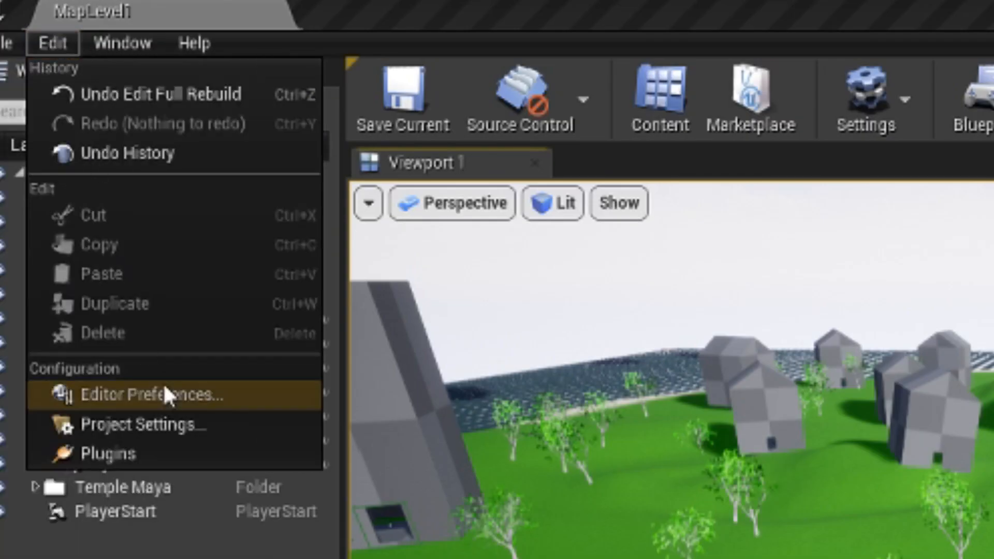
{"action": "left_click", "coordinate": [161, 425]}
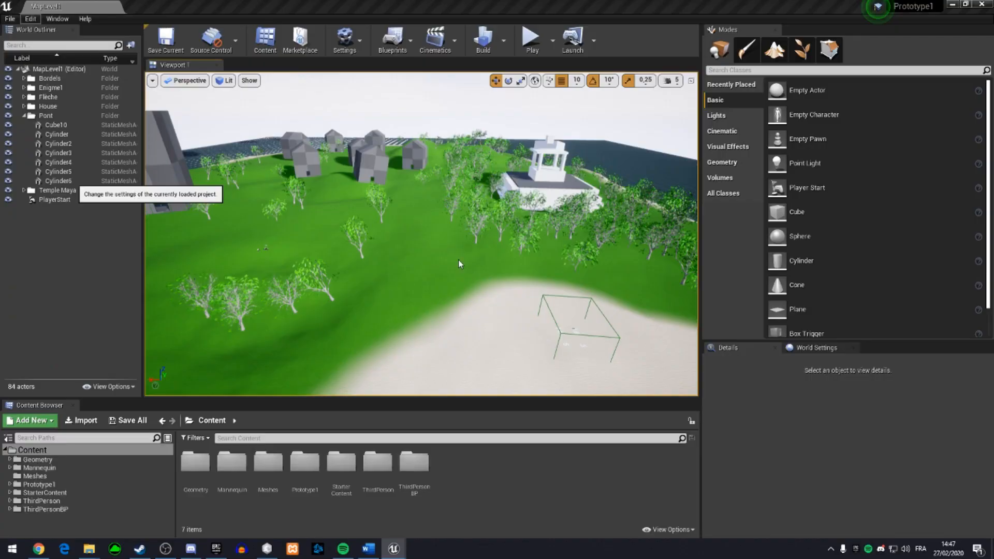
{"action": "scroll", "coordinate": [169, 220], "scroll_direction": "down", "scroll_amount": 10}
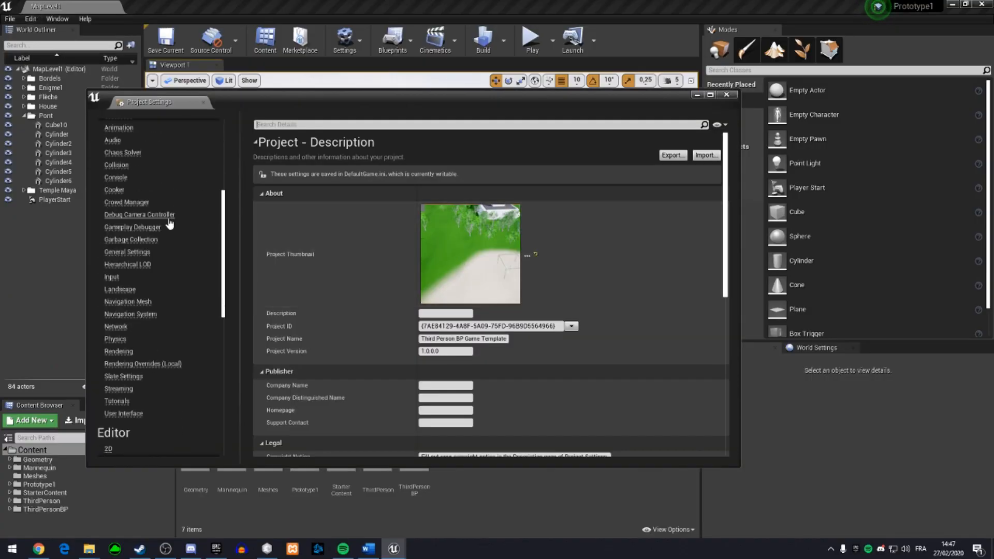
{"action": "scroll", "coordinate": [174, 226], "scroll_direction": "up", "scroll_amount": 2}
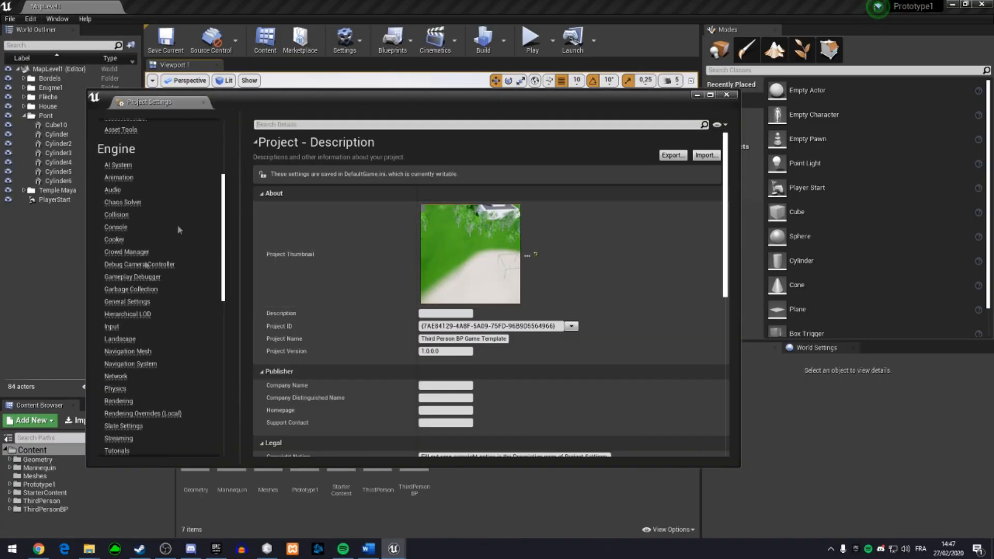
{"action": "left_click", "coordinate": [111, 326]}
{"action": "scroll", "coordinate": [411, 306], "scroll_direction": "down", "scroll_amount": 6}
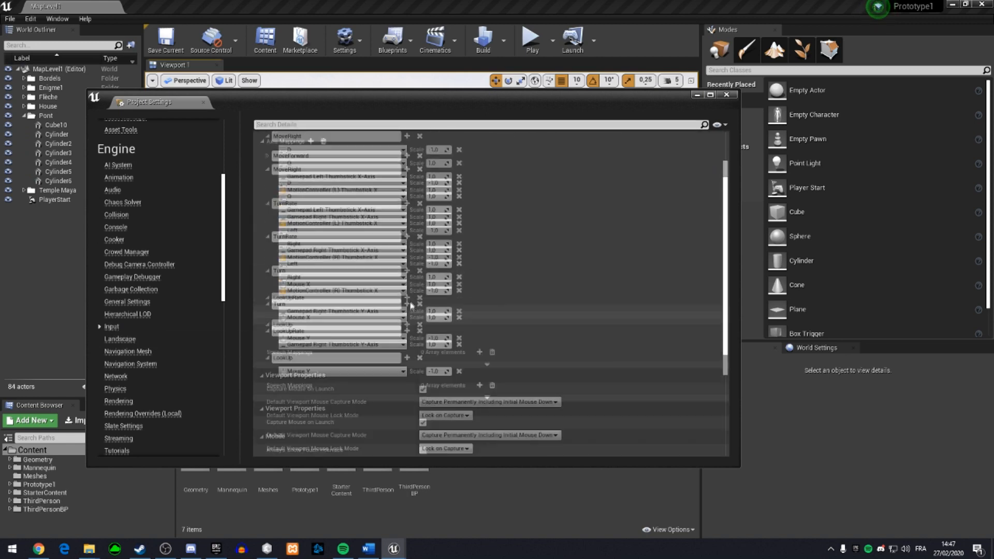
{"action": "left_click", "coordinate": [268, 156]}
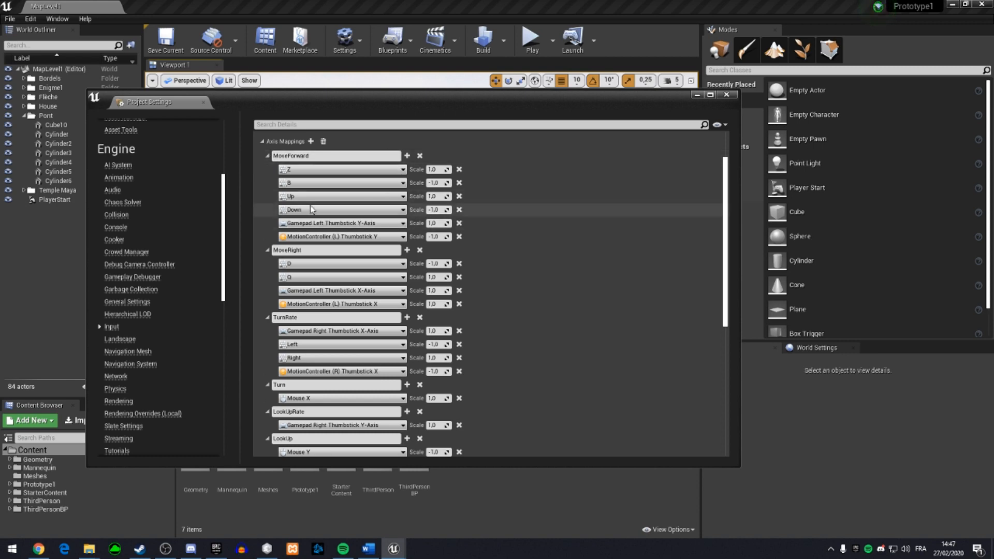
{"action": "scroll", "coordinate": [436, 447], "scroll_direction": "down", "scroll_amount": 2}
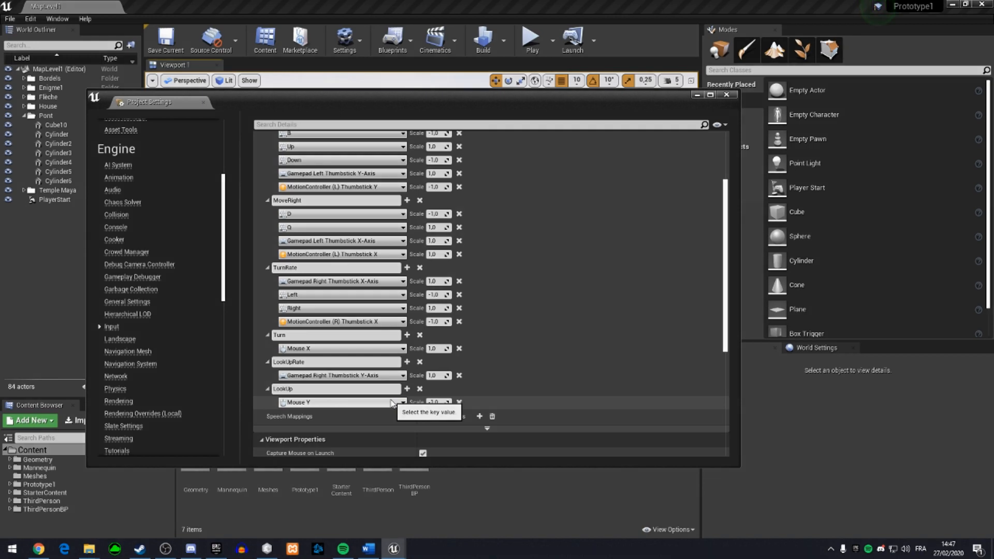
{"action": "scroll", "coordinate": [392, 403], "scroll_direction": "up", "scroll_amount": 2}
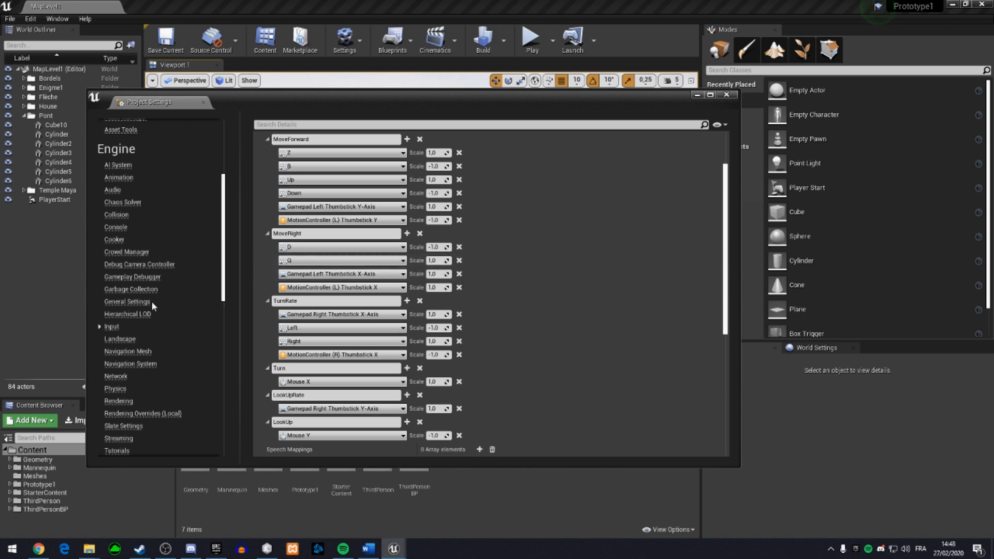
Fill in the project's description with placeholder text and set the project name to Prototype.
{"action": "scroll", "coordinate": [152, 303], "scroll_direction": "up", "scroll_amount": 3}
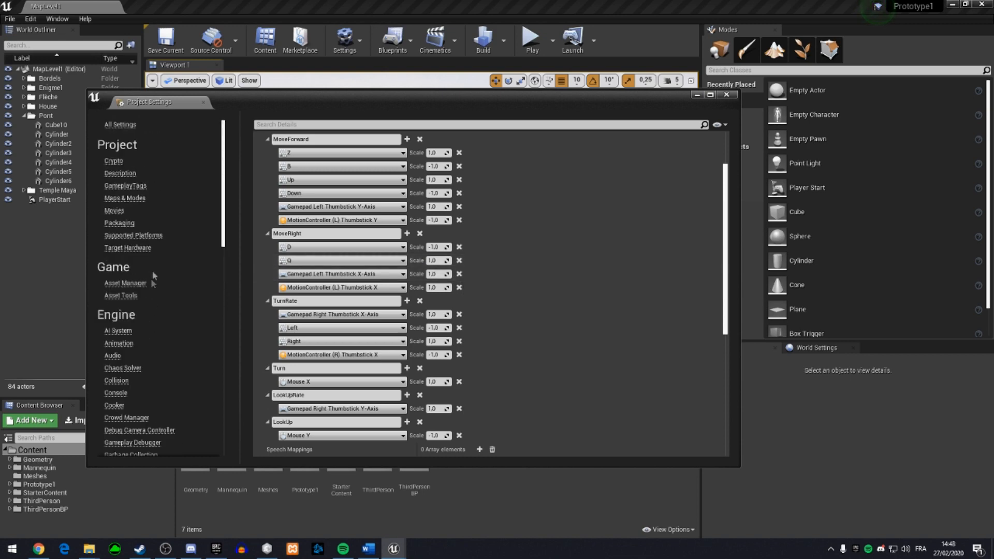
{"action": "left_click", "coordinate": [119, 175]}
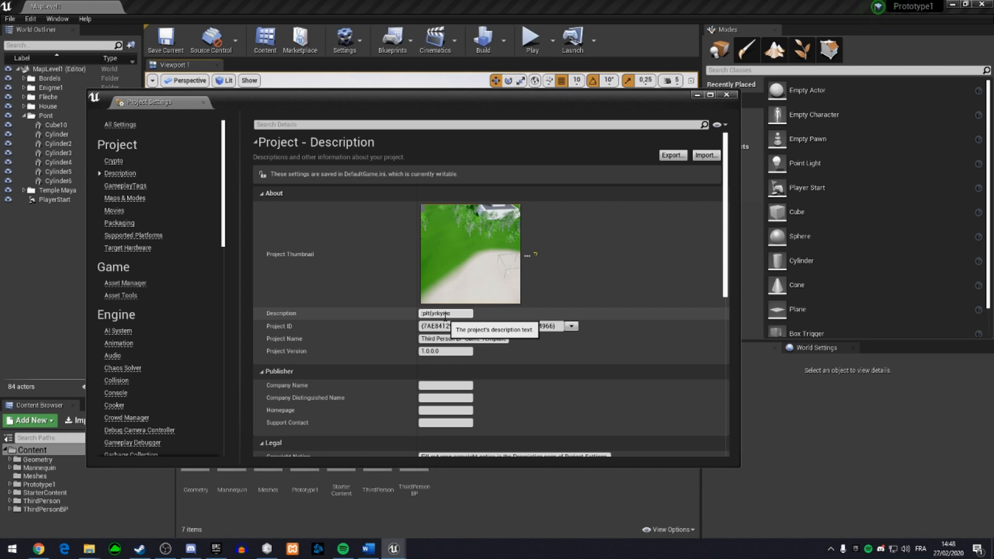
{"action": "scroll", "coordinate": [445, 316], "scroll_direction": "down", "scroll_amount": 1}
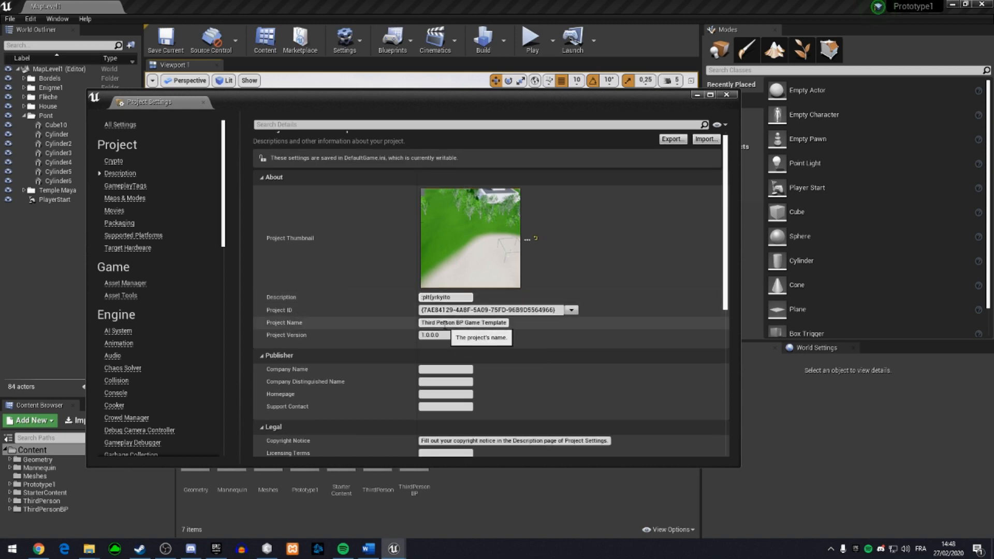
{"action": "left_click_drag", "start_coordinate": [436, 322], "coordinate": [510, 323]}
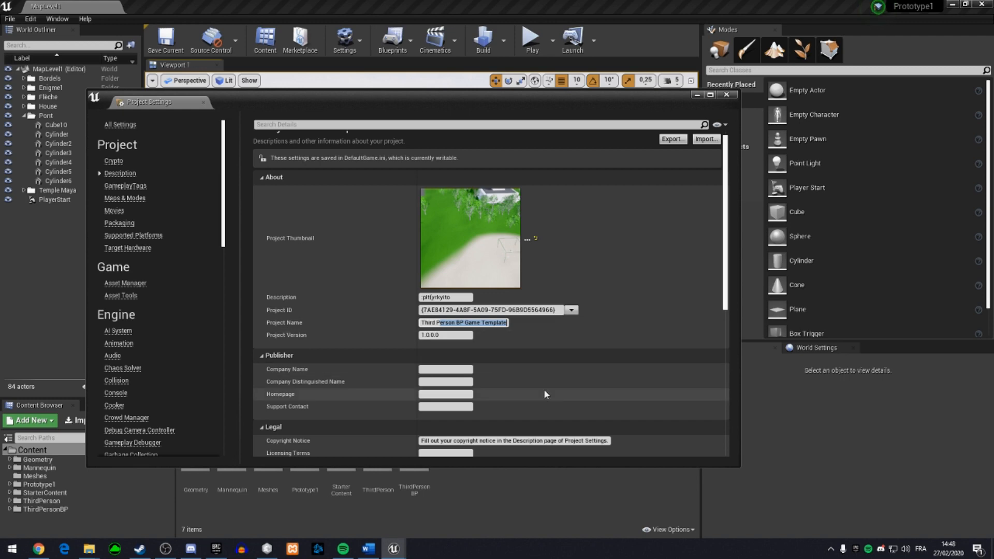
{"action": "key", "text": "BackSpace"}
{"action": "key", "text": "BackSpace"}
{"action": "key", "text": "BackSpace"}
{"action": "key", "text": "BackSpace"}
{"action": "key", "text": "BackSpace"}
{"action": "key", "text": "BackSpace"}
{"action": "key", "text": "BackSpace"}
{"action": "type", "text": "Prototype"}
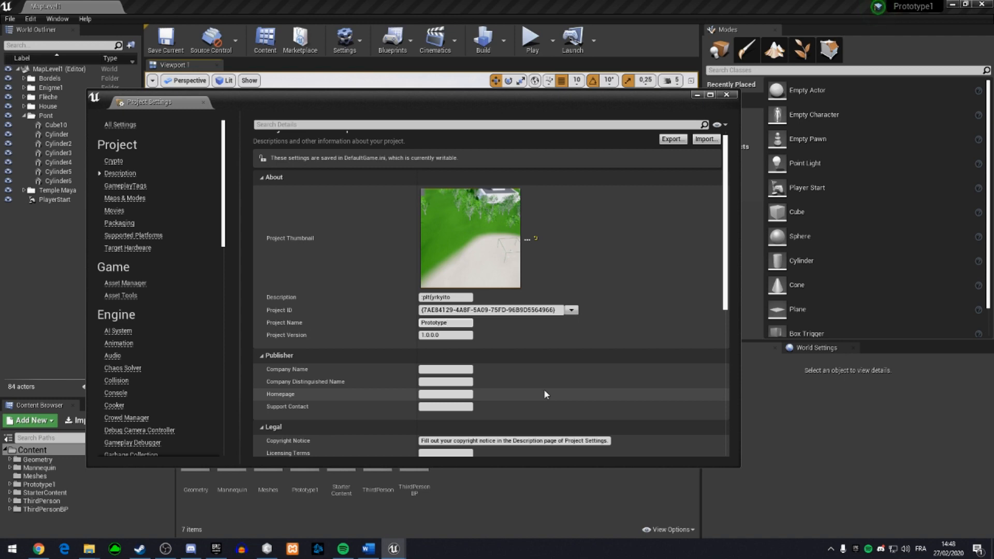
Examine the project version, the publisher fields, and the licensing terms and privacy policy fields of the project description.
{"action": "left_click", "coordinate": [446, 335]}
{"action": "scroll", "coordinate": [409, 311], "scroll_direction": "down", "scroll_amount": 1}
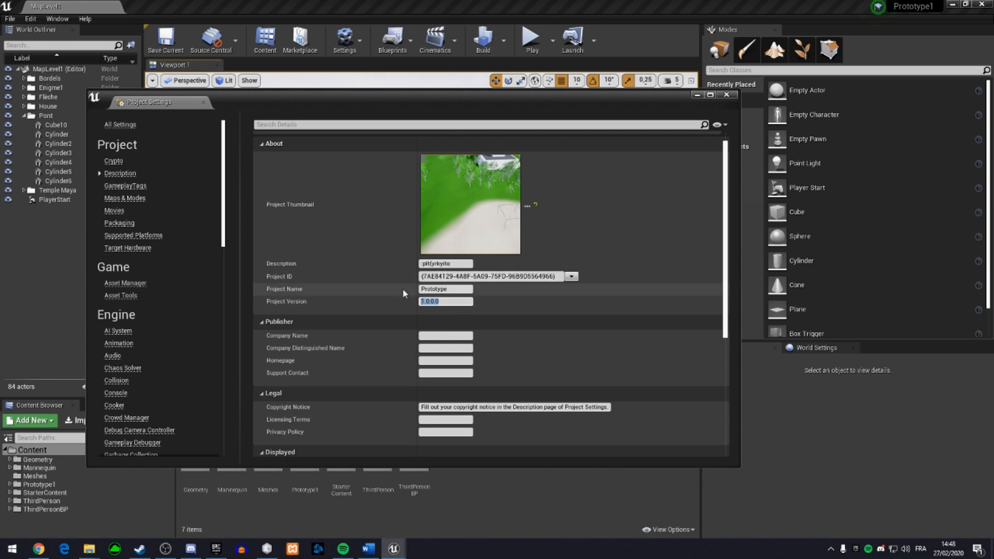
{"action": "left_click", "coordinate": [370, 324]}
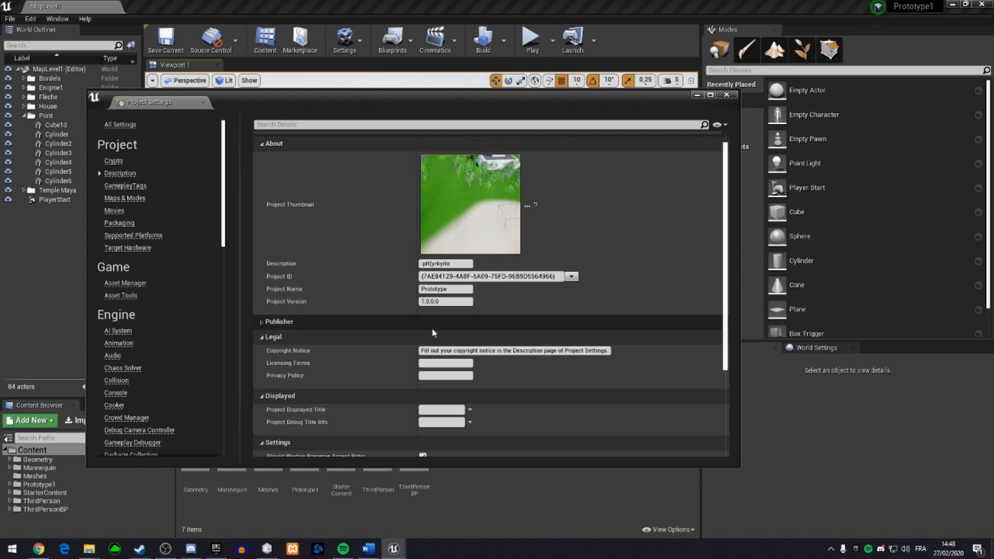
{"action": "left_click", "coordinate": [370, 325]}
{"action": "scroll", "coordinate": [370, 329], "scroll_direction": "down", "scroll_amount": 2}
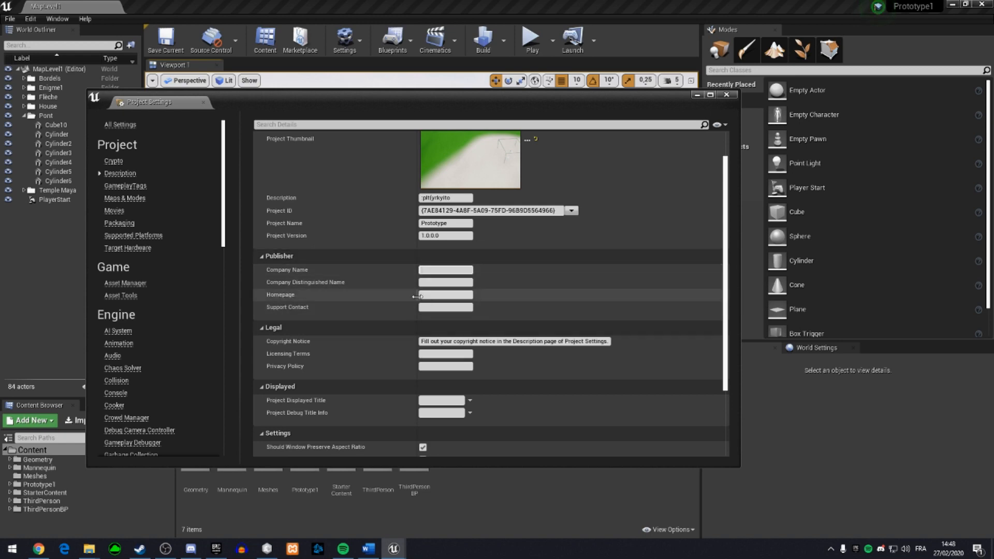
{"action": "left_click", "coordinate": [442, 307]}
{"action": "scroll", "coordinate": [351, 395], "scroll_direction": "down", "scroll_amount": 3}
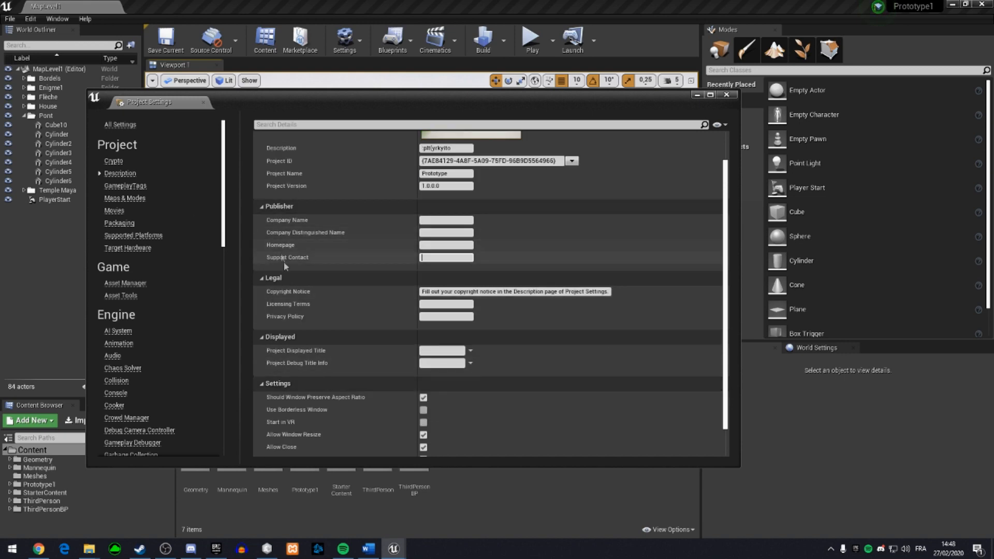
{"action": "left_click", "coordinate": [435, 305]}
{"action": "left_click", "coordinate": [433, 316]}
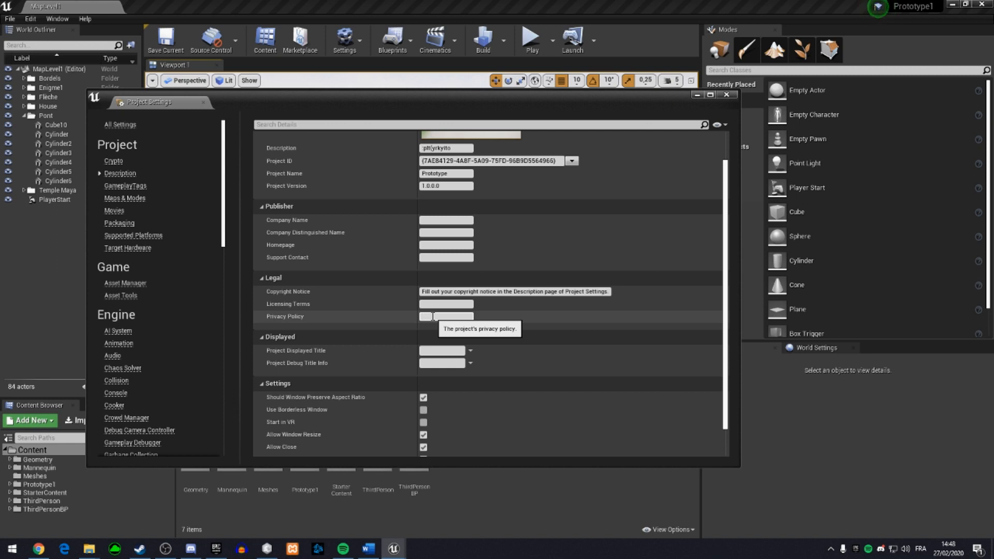
{"action": "left_click", "coordinate": [436, 303]}
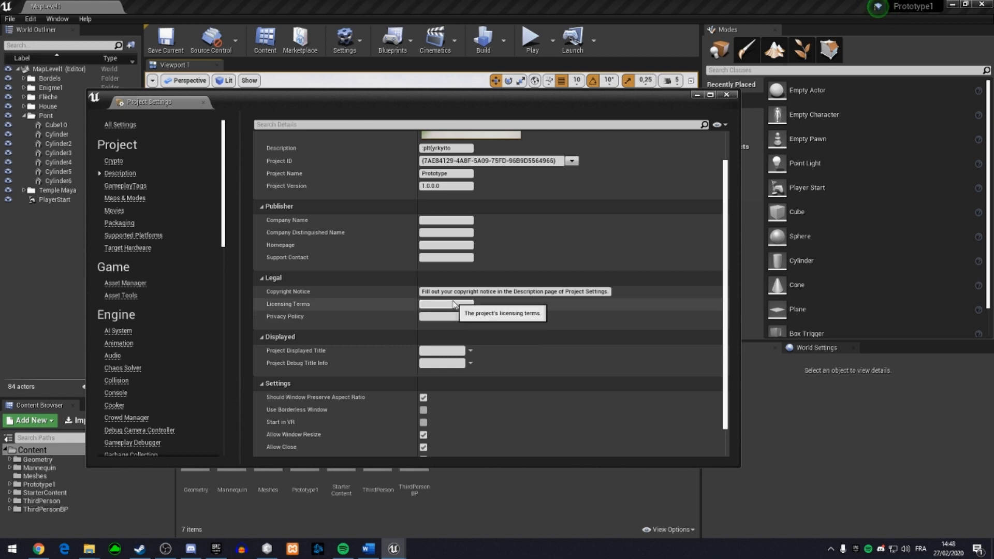
{"action": "left_click", "coordinate": [445, 317]}
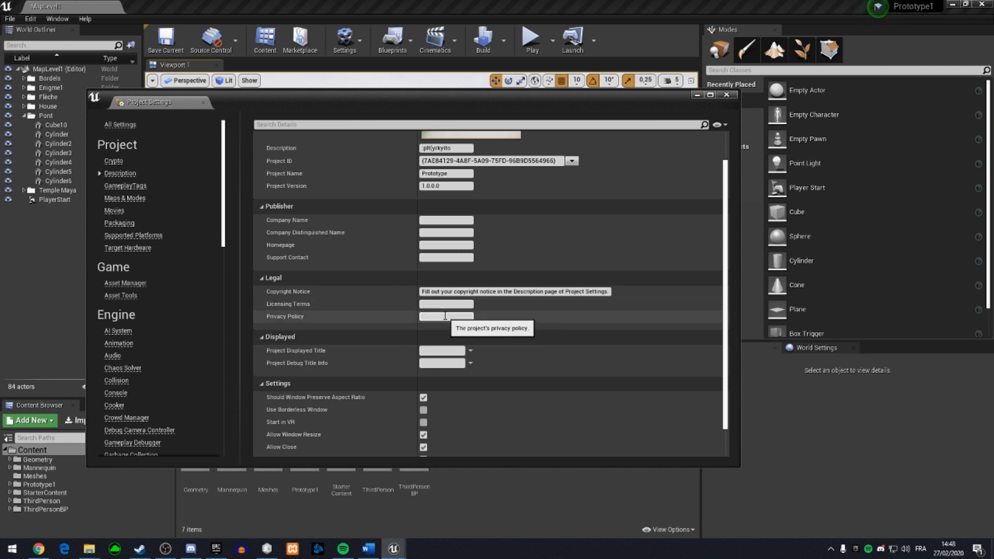
Set the project displayed title to Prototype, leaving the Start in VR option off.
{"action": "scroll", "coordinate": [443, 323], "scroll_direction": "down", "scroll_amount": 2}
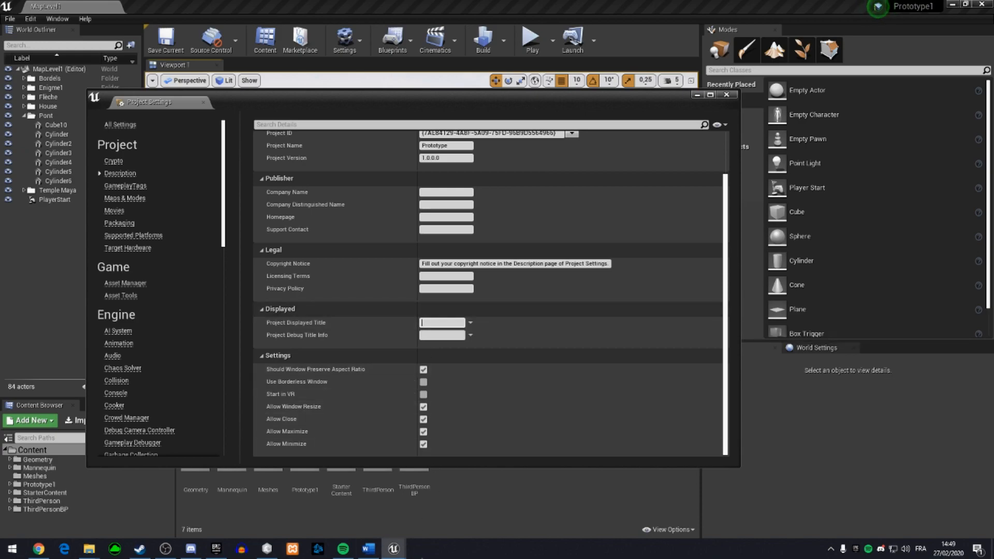
{"action": "mouse_move", "coordinate": [393, 549]}
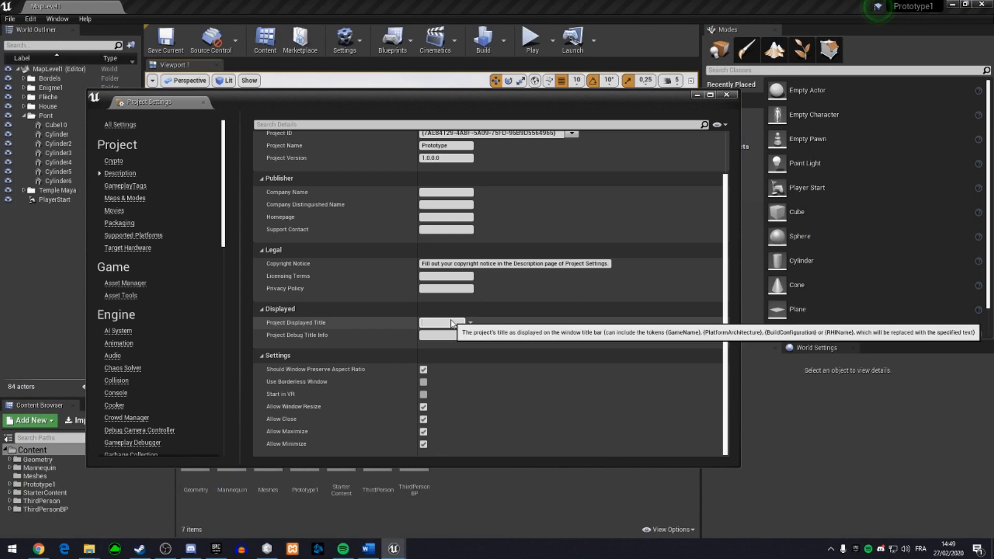
{"action": "left_click", "coordinate": [451, 323]}
{"action": "left_click", "coordinate": [449, 323]}
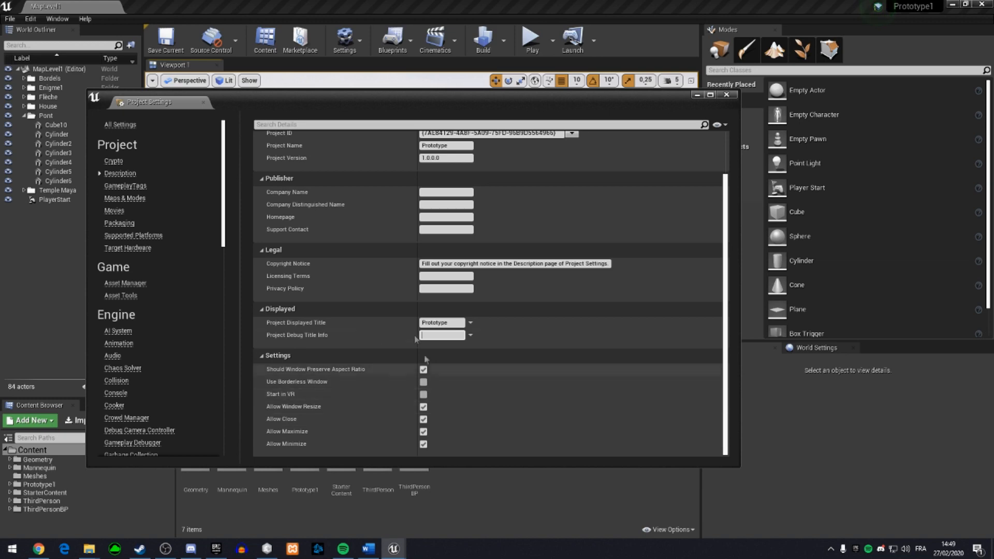
{"action": "left_click", "coordinate": [424, 394]}
{"action": "left_click", "coordinate": [424, 395]}
Examine the Maps & Modes settings: the selected game mode's classes, the default maps, local multiplayer and the game instance class.
{"action": "left_click", "coordinate": [125, 198]}
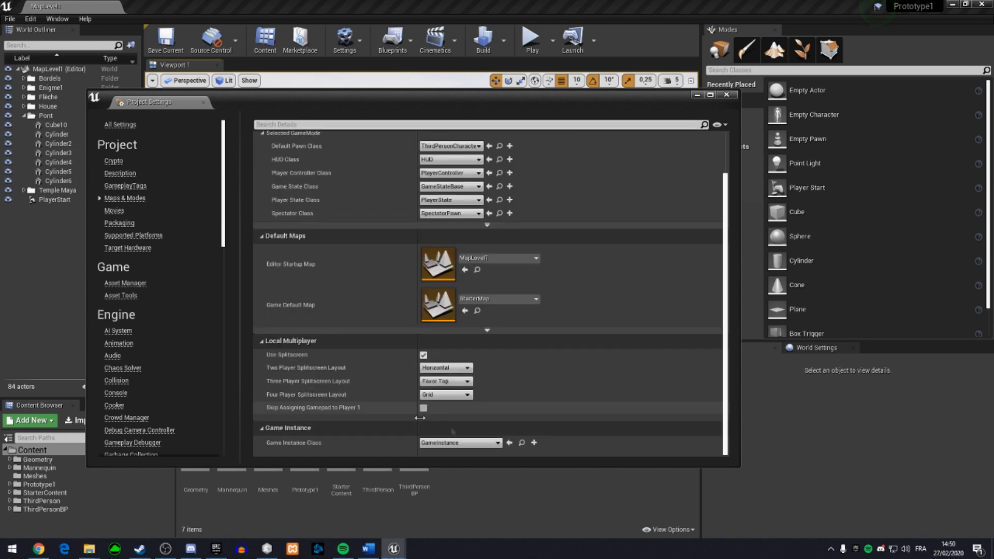
{"action": "scroll", "coordinate": [386, 409], "scroll_direction": "up", "scroll_amount": 3}
{"action": "left_click", "coordinate": [262, 221]}
{"action": "left_click", "coordinate": [263, 220]}
{"action": "left_click", "coordinate": [263, 221]}
{"action": "left_click", "coordinate": [263, 221]}
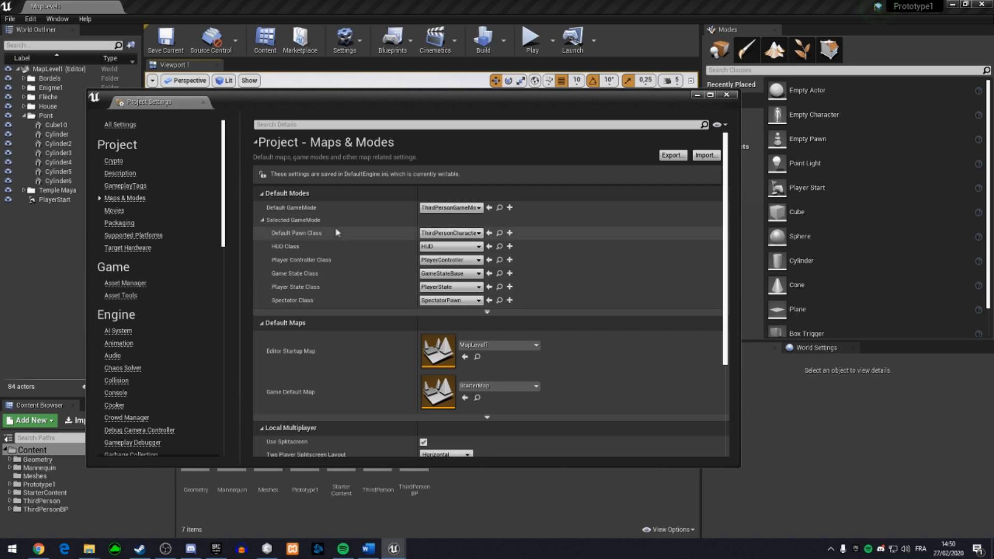
{"action": "left_click", "coordinate": [447, 232]}
{"action": "left_click", "coordinate": [447, 233]}
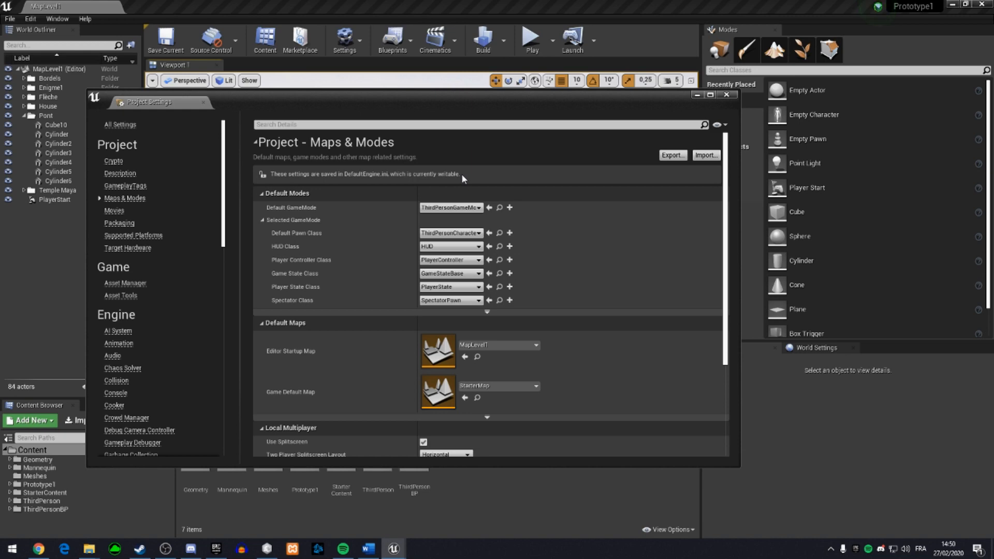
{"action": "scroll", "coordinate": [321, 218], "scroll_direction": "down", "scroll_amount": 3}
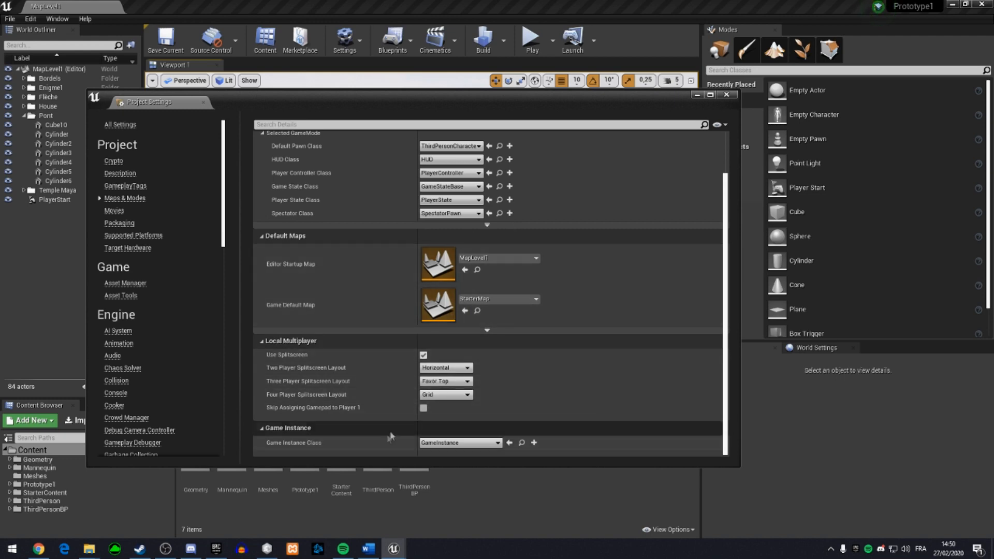
Examine the project's Packaging settings: pak file and chunk options, blacklists, localizations to package, cooking options and additional directories.
{"action": "left_click", "coordinate": [119, 223]}
{"action": "scroll", "coordinate": [548, 425], "scroll_direction": "up", "scroll_amount": 3}
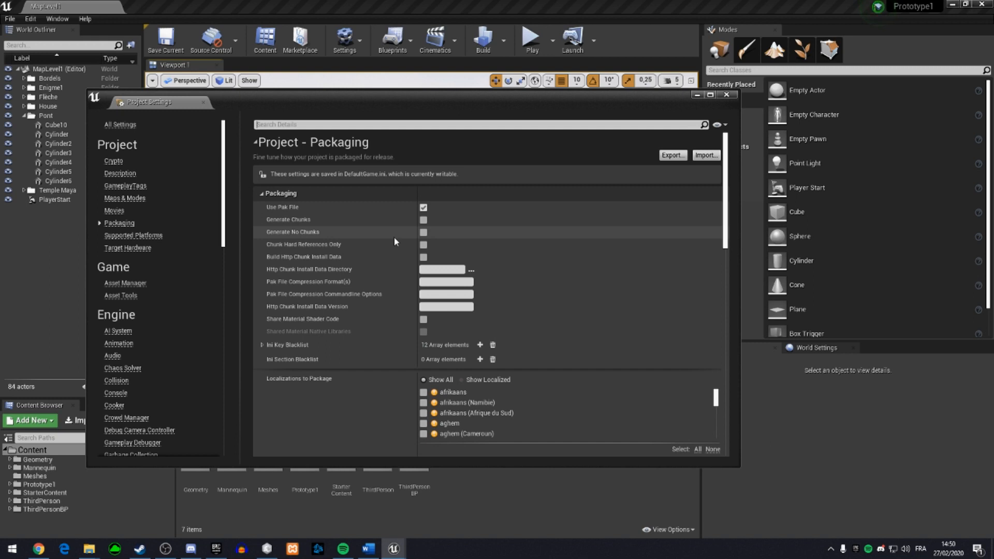
{"action": "left_click", "coordinate": [423, 208]}
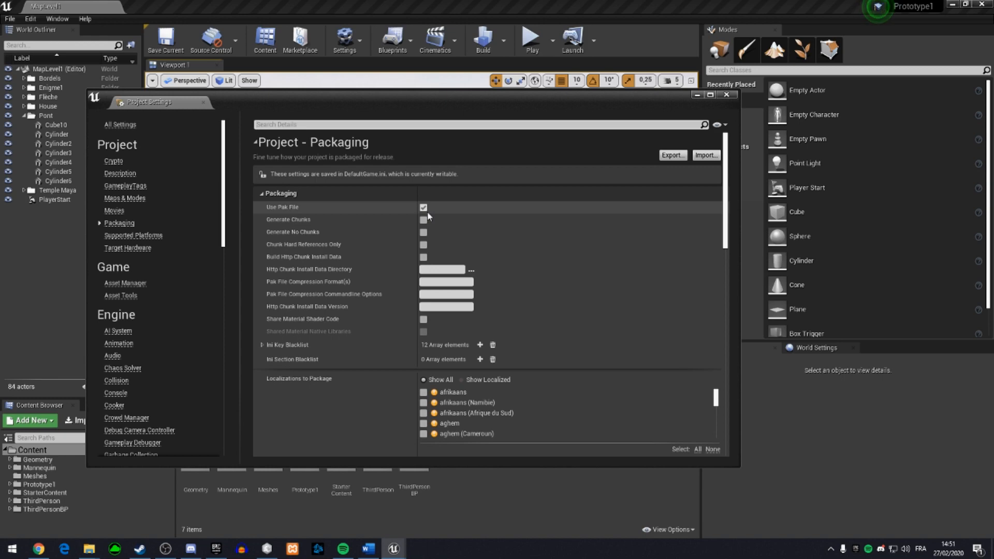
{"action": "scroll", "coordinate": [427, 217], "scroll_direction": "down", "scroll_amount": 1}
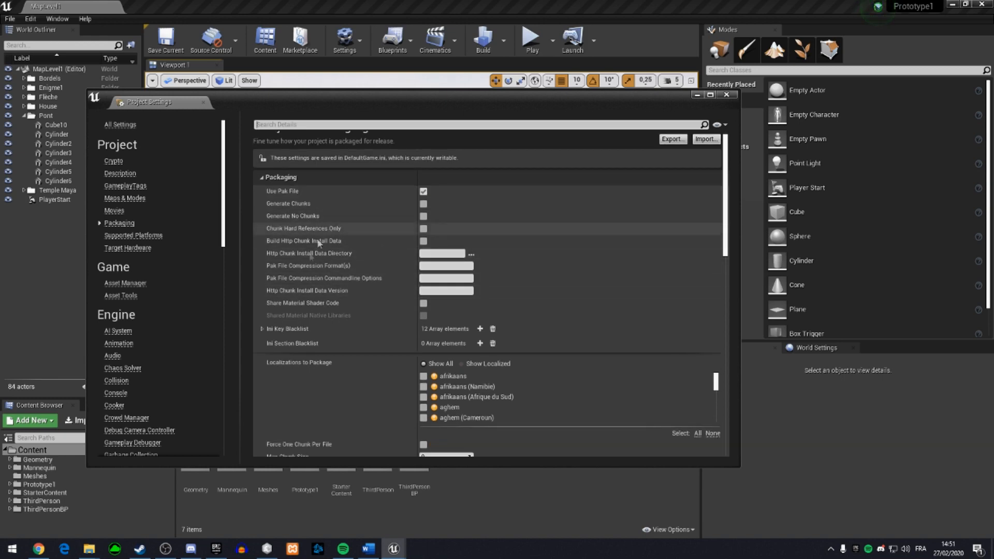
{"action": "scroll", "coordinate": [497, 309], "scroll_direction": "down", "scroll_amount": 3}
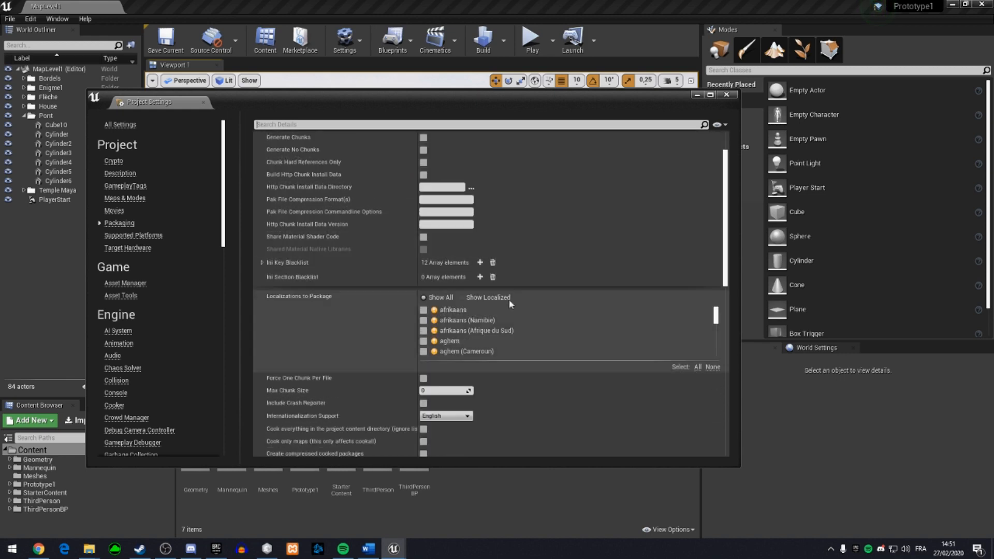
{"action": "scroll", "coordinate": [331, 289], "scroll_direction": "up", "scroll_amount": 3}
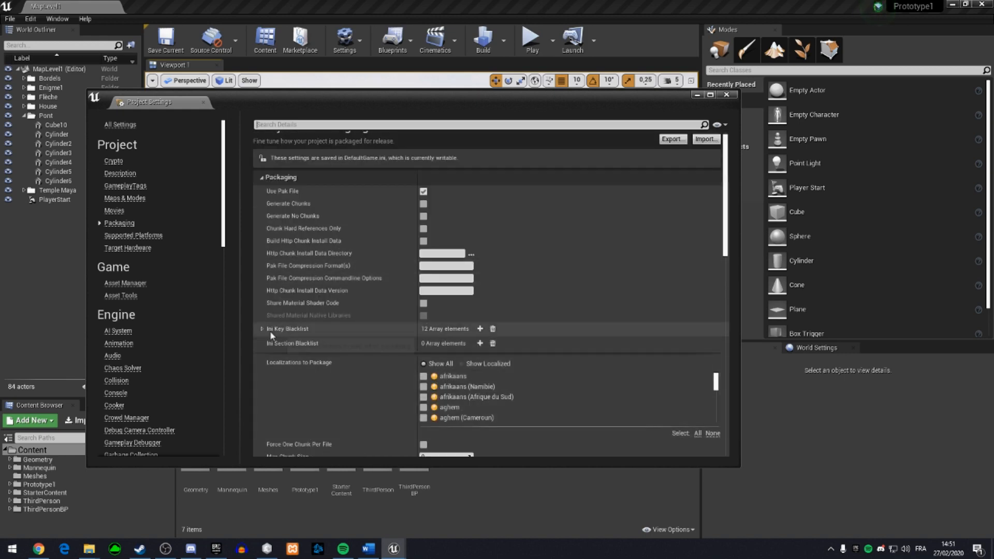
{"action": "scroll", "coordinate": [362, 378], "scroll_direction": "down", "scroll_amount": 5}
{"action": "scroll", "coordinate": [466, 380], "scroll_direction": "down", "scroll_amount": 3}
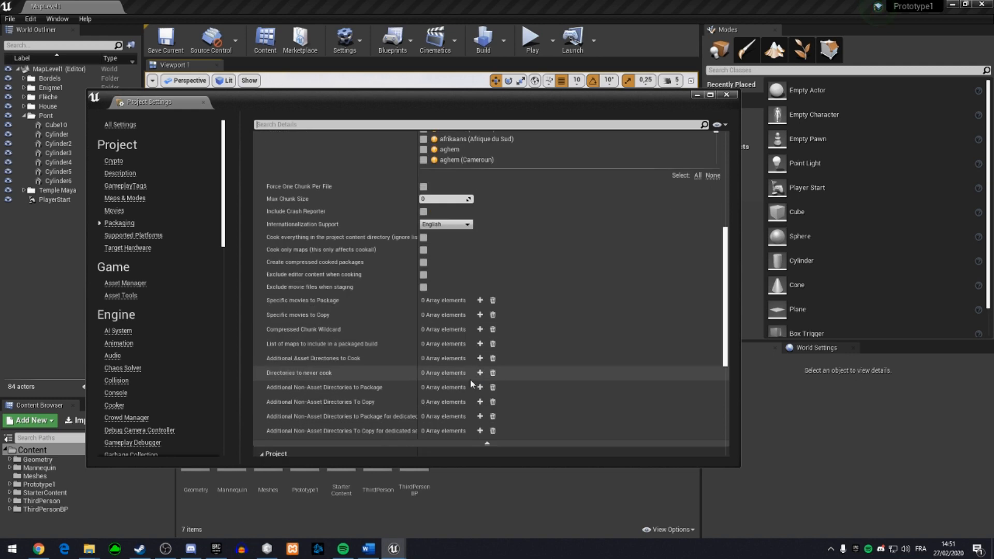
{"action": "scroll", "coordinate": [486, 370], "scroll_direction": "up", "scroll_amount": 3}
{"action": "scroll", "coordinate": [494, 366], "scroll_direction": "up", "scroll_amount": 3}
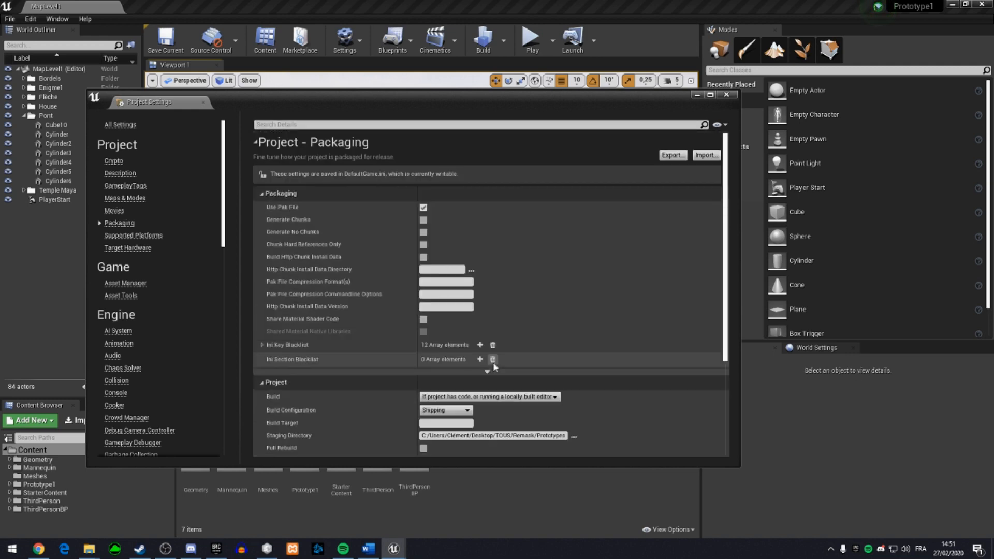
Enable the option to create compressed cooked packages in the advanced Packaging settings.
{"action": "scroll", "coordinate": [492, 440], "scroll_direction": "down", "scroll_amount": 5}
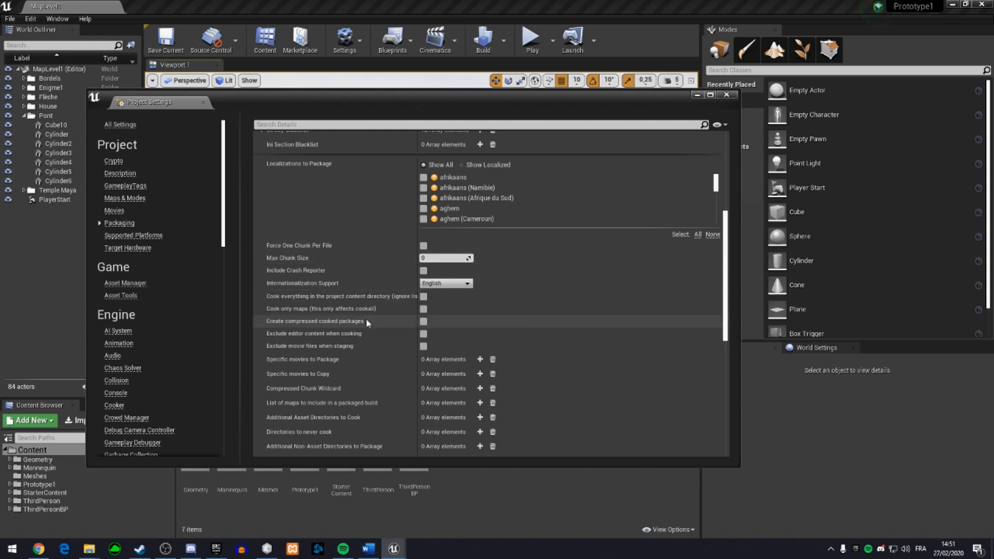
{"action": "left_click", "coordinate": [424, 322]}
{"action": "scroll", "coordinate": [458, 328], "scroll_direction": "down", "scroll_amount": 2}
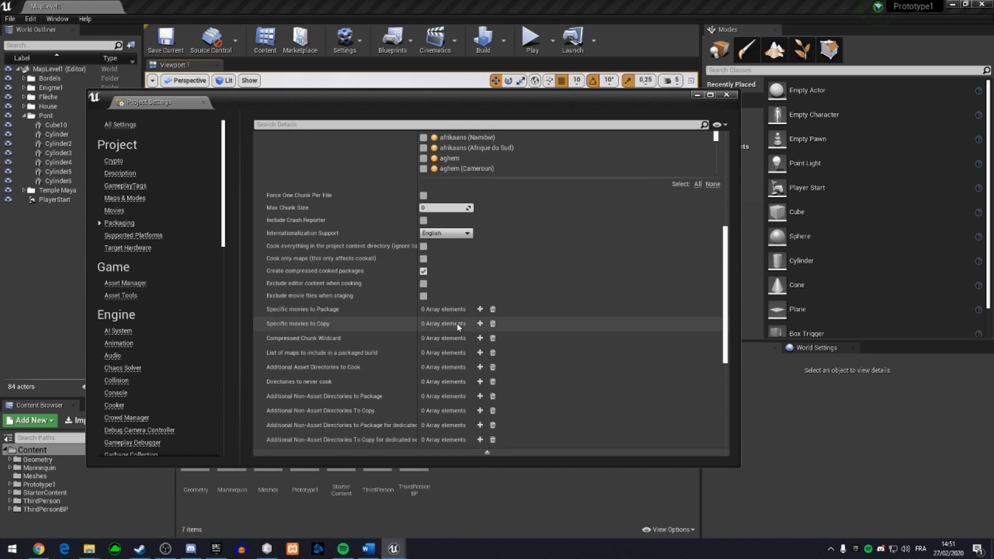
Add five empty entries to the list of maps to include in a packaged build.
{"action": "scroll", "coordinate": [458, 327], "scroll_direction": "down", "scroll_amount": 2}
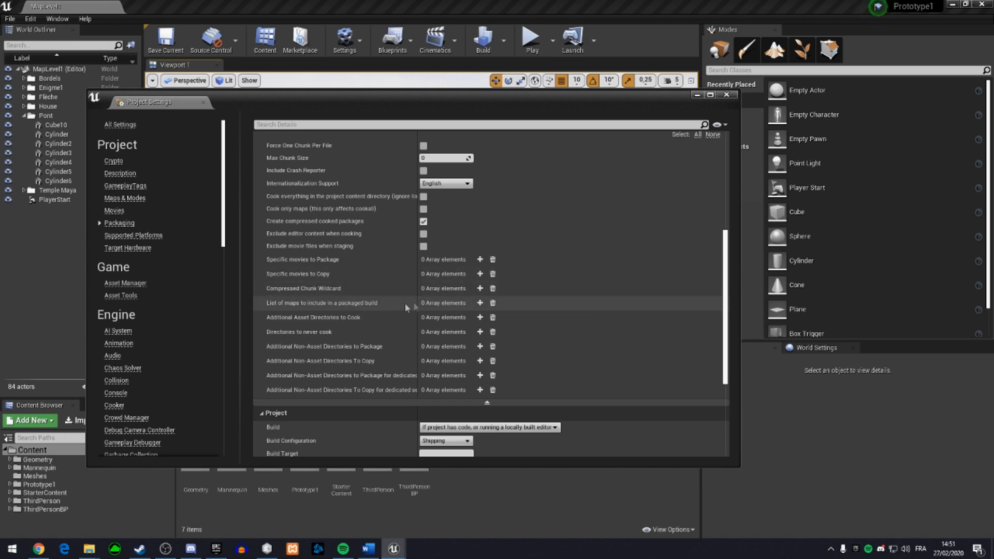
{"action": "left_click", "coordinate": [480, 304]}
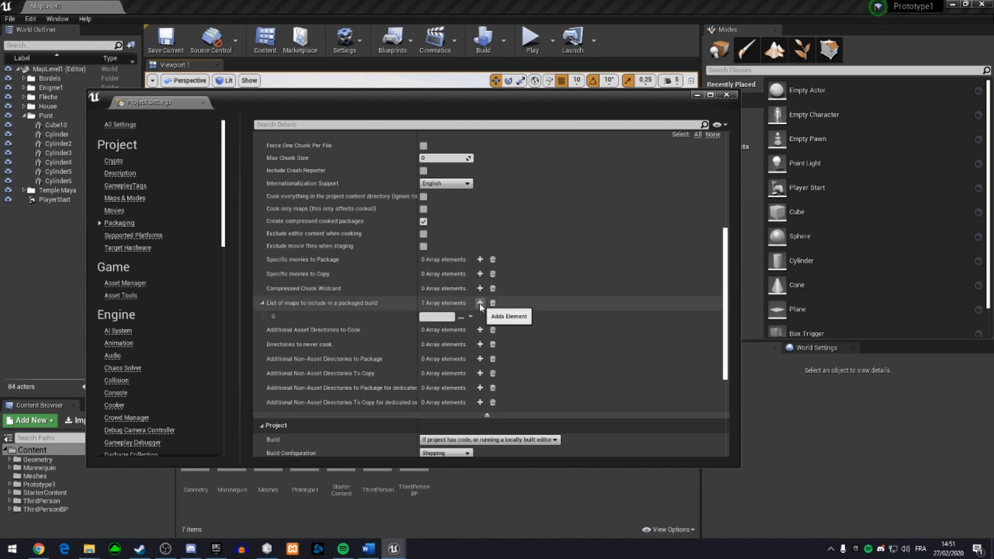
{"action": "left_click", "coordinate": [479, 303]}
{"action": "left_click", "coordinate": [480, 303]}
{"action": "left_click", "coordinate": [480, 303]}
{"action": "left_click", "coordinate": [480, 303]}
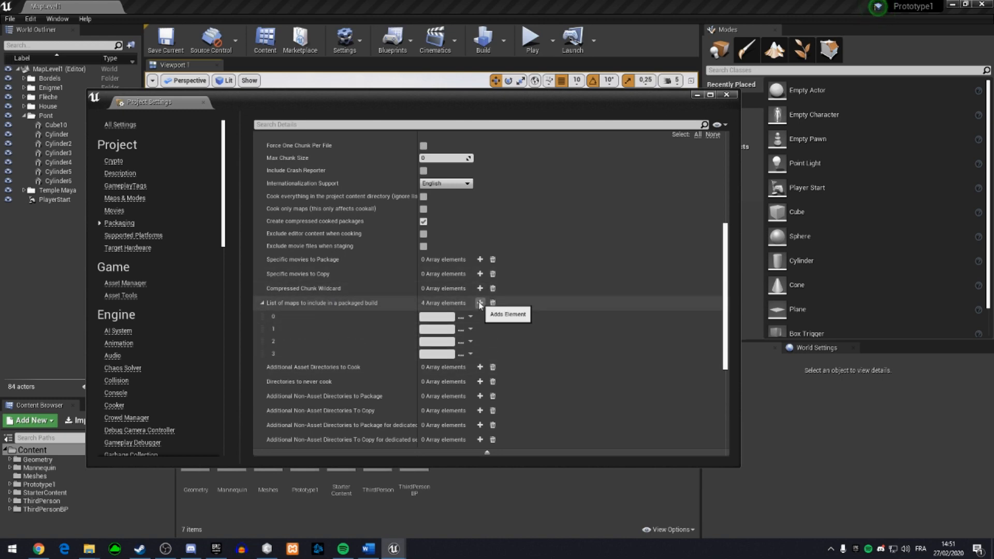
{"action": "left_click", "coordinate": [470, 316]}
{"action": "left_click", "coordinate": [460, 317]}
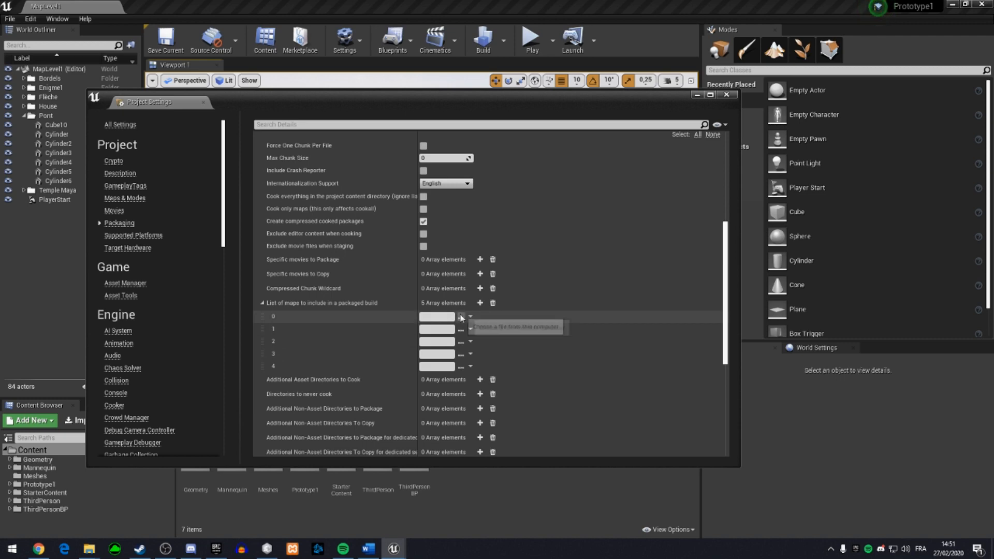
{"action": "left_click", "coordinate": [460, 317]}
{"action": "scroll", "coordinate": [461, 317], "scroll_direction": "down", "scroll_amount": 5}
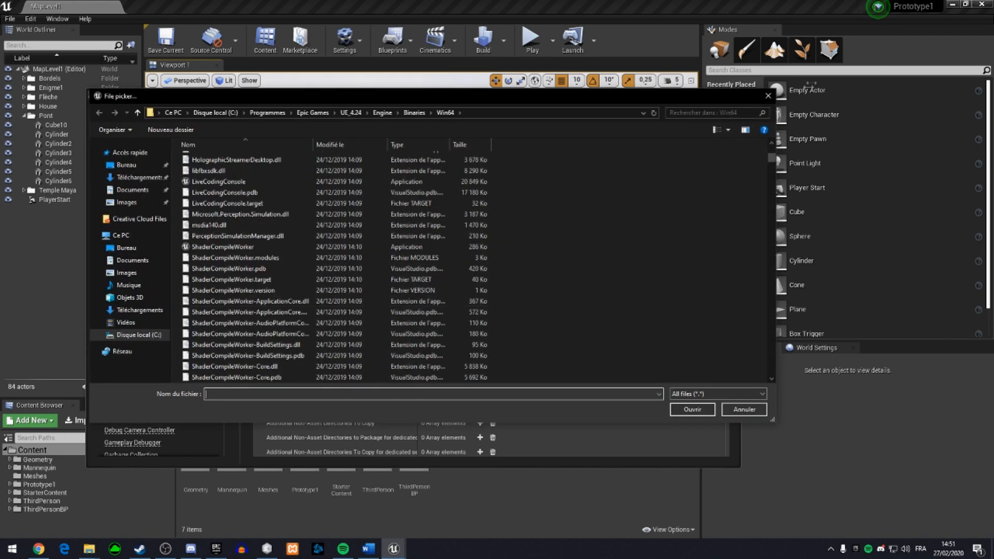
{"action": "left_click", "coordinate": [768, 95]}
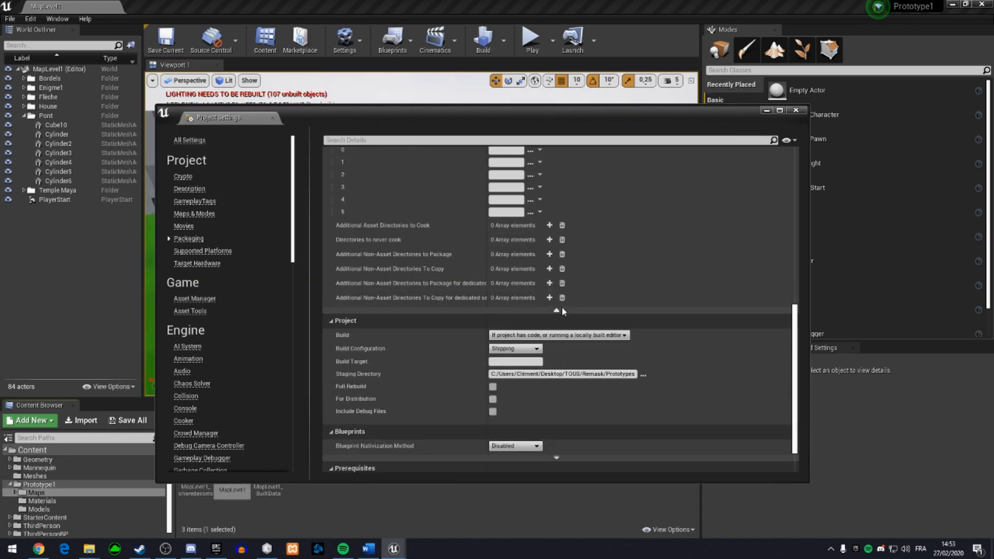
Review the build configuration choices and the For Distribution option, and set the build configuration to Development.
{"action": "scroll", "coordinate": [561, 307], "scroll_direction": "down", "scroll_amount": 1}
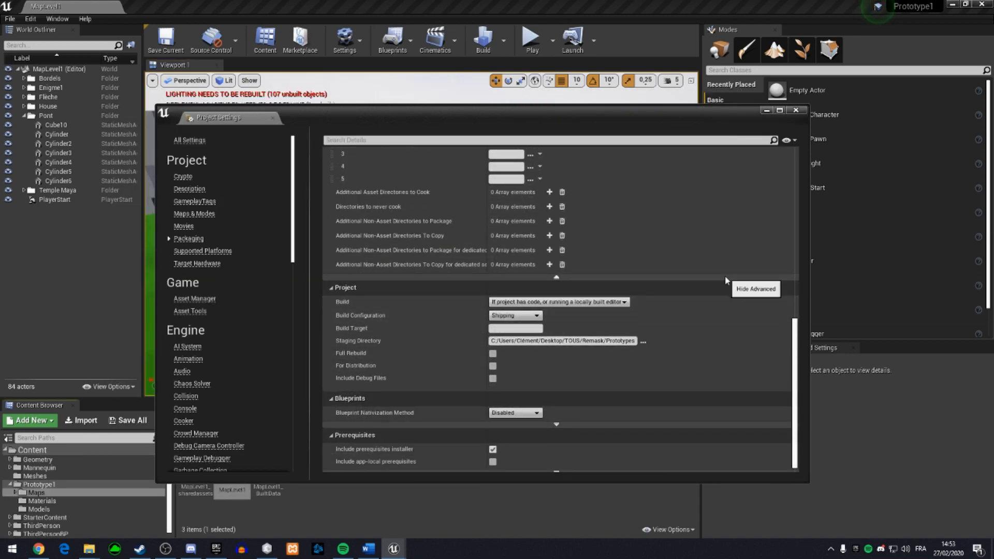
{"action": "scroll", "coordinate": [713, 284], "scroll_direction": "down", "scroll_amount": 1}
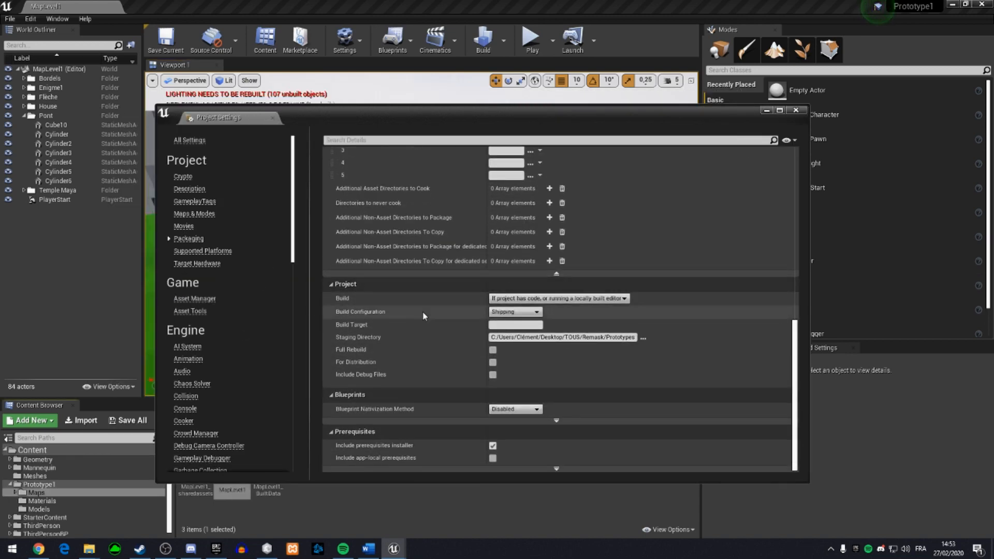
{"action": "left_click", "coordinate": [515, 312]}
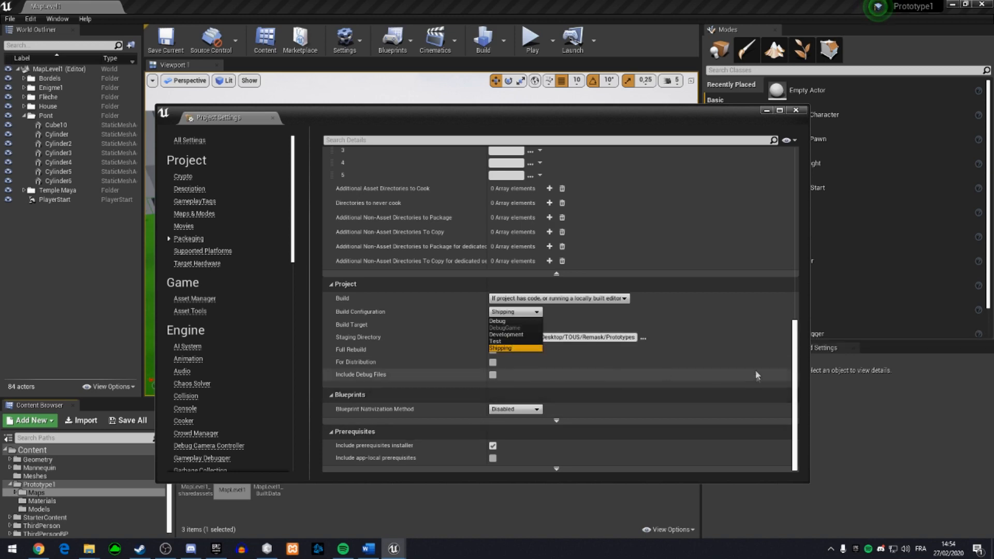
{"action": "left_click", "coordinate": [493, 363]}
{"action": "left_click", "coordinate": [495, 363]}
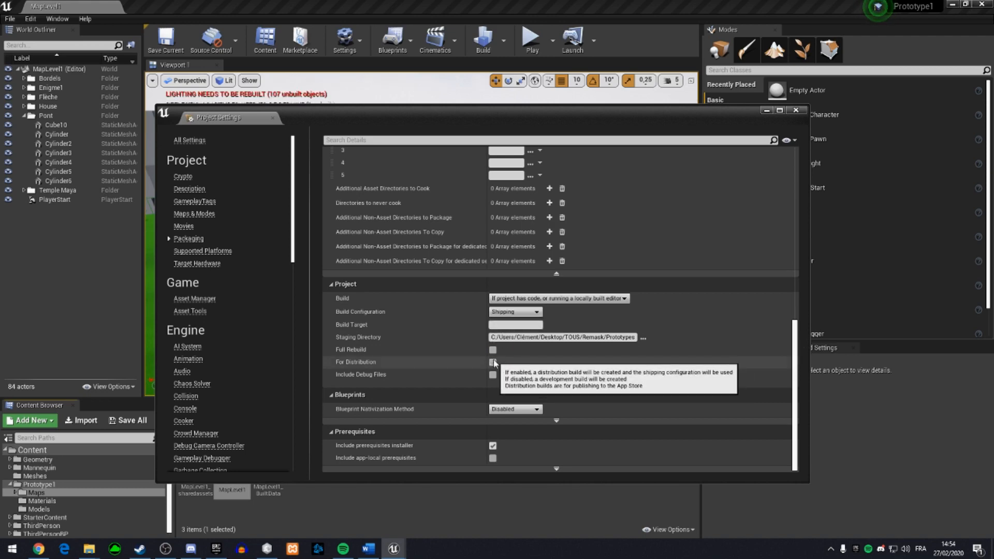
{"action": "left_click", "coordinate": [519, 313]}
{"action": "left_click", "coordinate": [515, 335]}
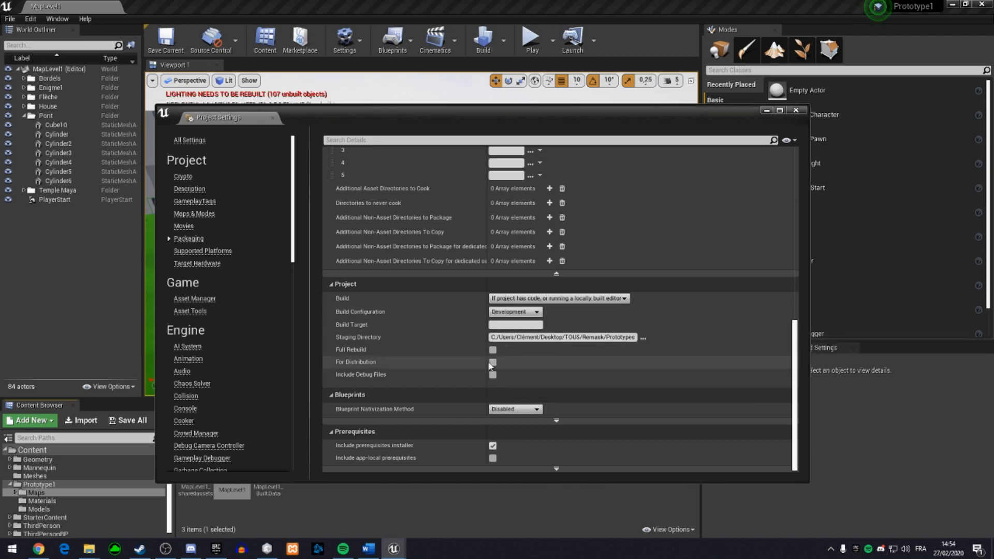
Enable For Distribution for the packaged project, with Shipping as the build configuration, leaving the Build option as it is.
{"action": "left_click", "coordinate": [496, 363]}
{"action": "left_click", "coordinate": [516, 312]}
{"action": "left_click", "coordinate": [517, 283]}
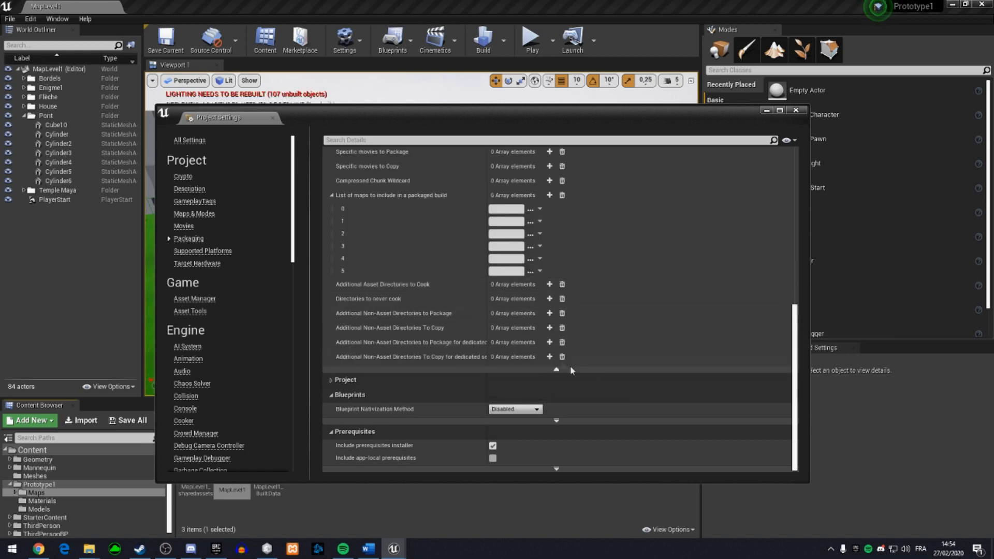
{"action": "left_click", "coordinate": [492, 382]}
{"action": "scroll", "coordinate": [641, 455], "scroll_direction": "down", "scroll_amount": 3}
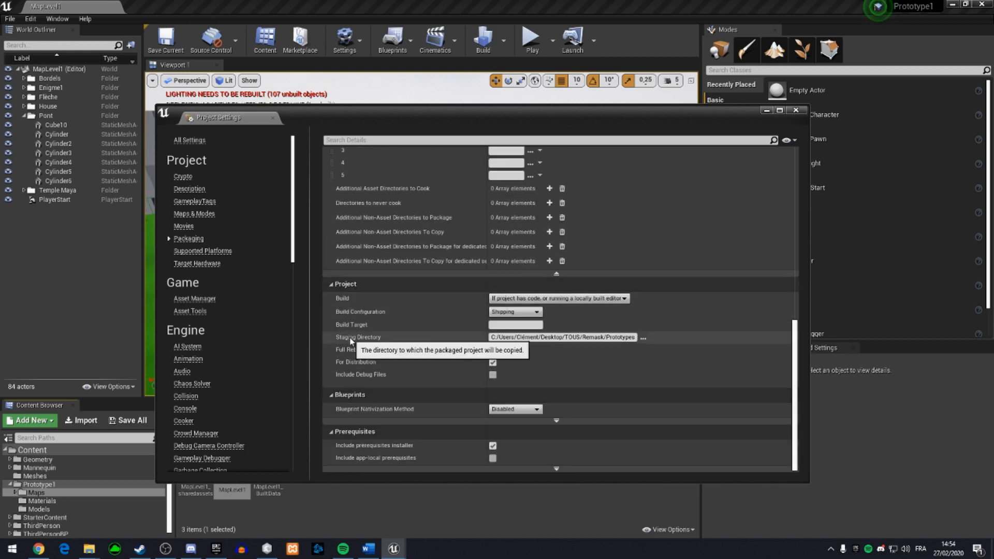
{"action": "left_click", "coordinate": [564, 299]}
{"action": "left_click", "coordinate": [564, 298]}
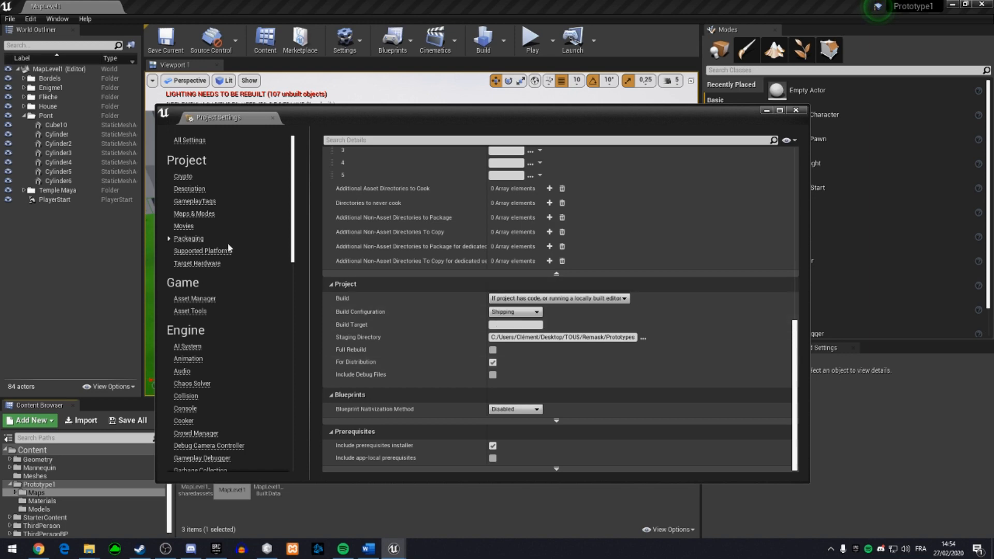
Examine the Windows platform settings: targeted RHIs, toolchain, editor and game splash images, game icon and audio options.
{"action": "scroll", "coordinate": [228, 247], "scroll_direction": "down", "scroll_amount": 15}
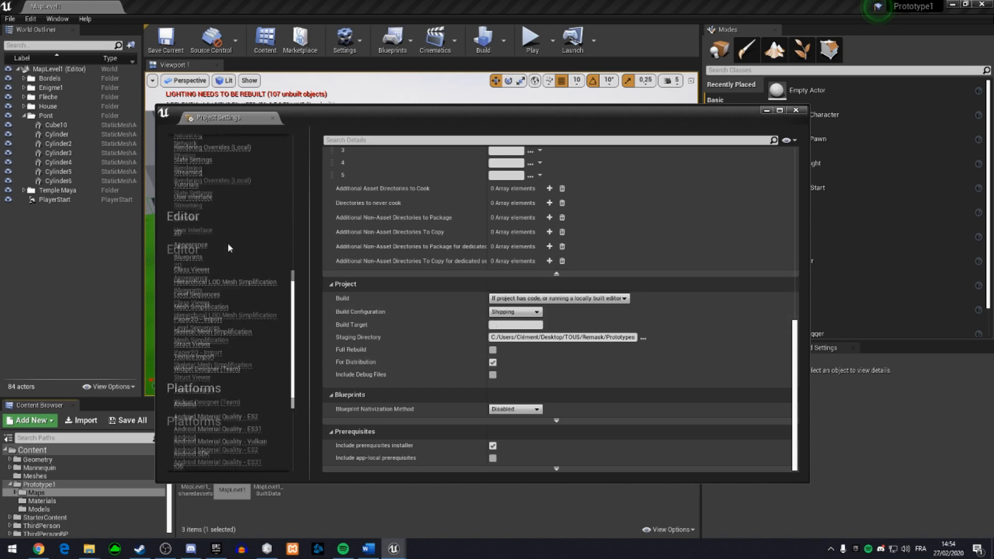
{"action": "scroll", "coordinate": [220, 290], "scroll_direction": "down", "scroll_amount": 3}
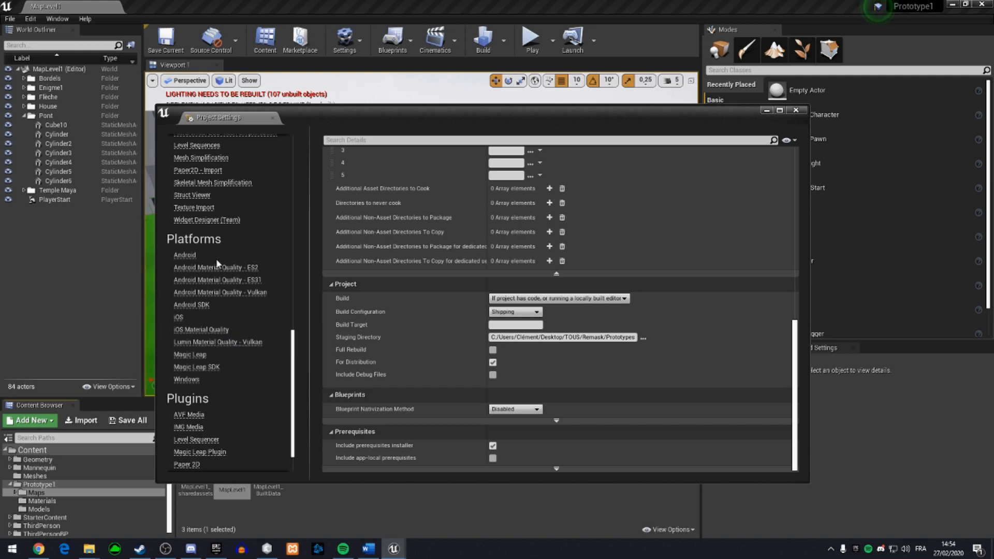
{"action": "left_click", "coordinate": [187, 381]}
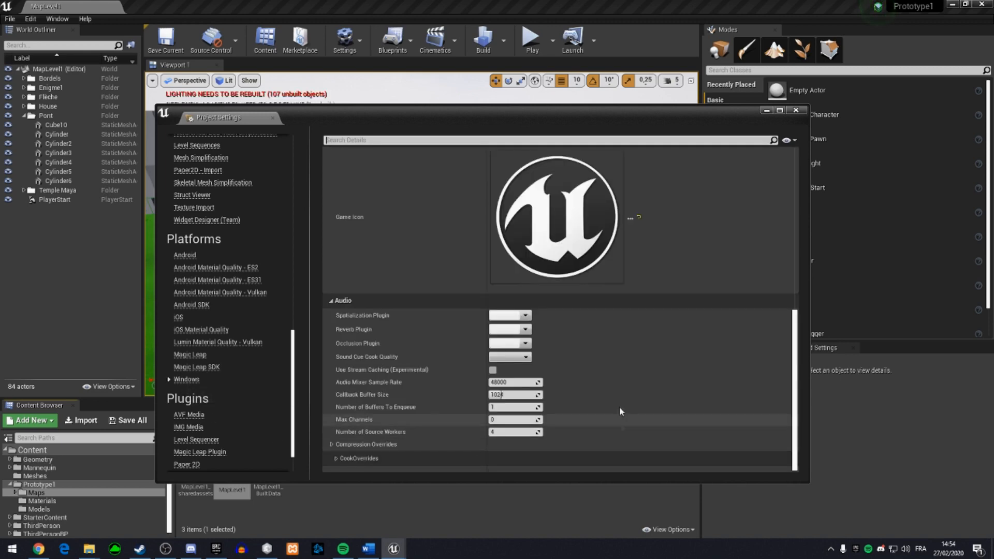
{"action": "scroll", "coordinate": [595, 309], "scroll_direction": "up", "scroll_amount": 5}
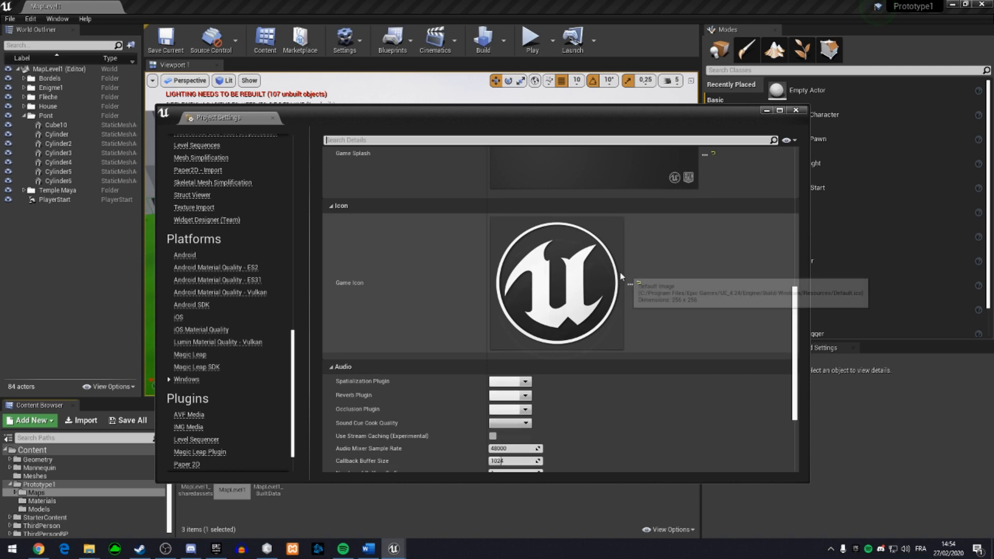
{"action": "scroll", "coordinate": [360, 344], "scroll_direction": "up", "scroll_amount": 5}
{"action": "scroll", "coordinate": [329, 316], "scroll_direction": "down", "scroll_amount": 5}
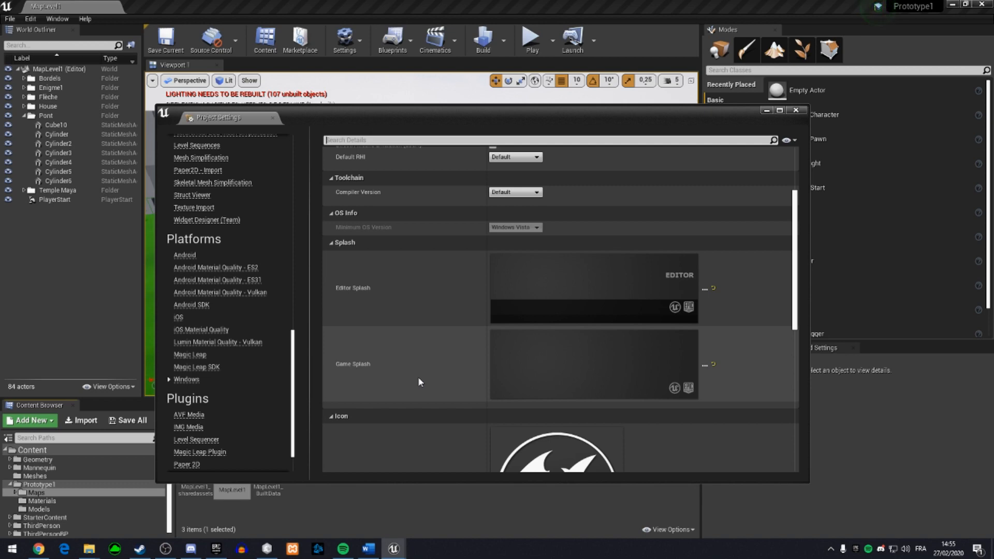
{"action": "scroll", "coordinate": [570, 404], "scroll_direction": "down", "scroll_amount": 3}
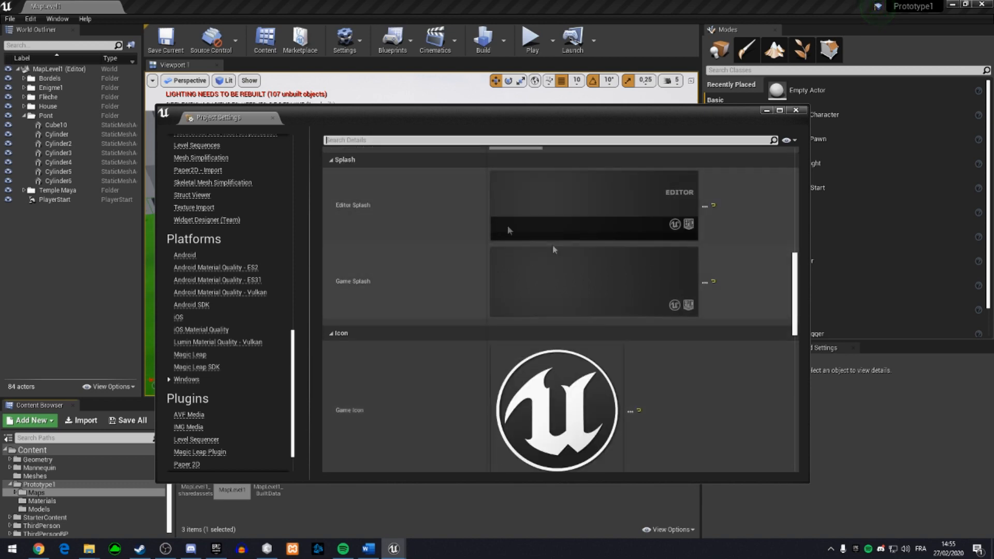
{"action": "scroll", "coordinate": [520, 284], "scroll_direction": "up", "scroll_amount": 2}
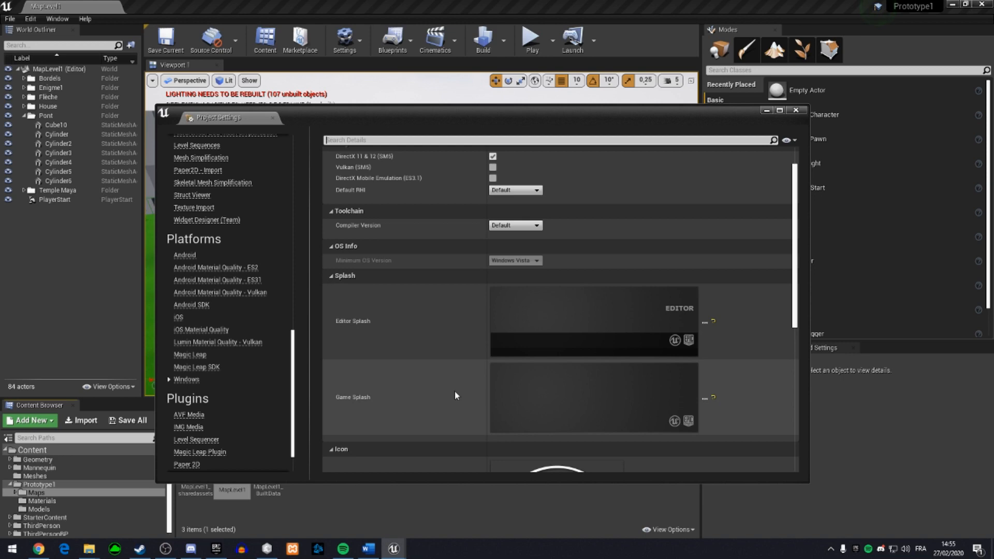
{"action": "scroll", "coordinate": [455, 395], "scroll_direction": "up", "scroll_amount": 2}
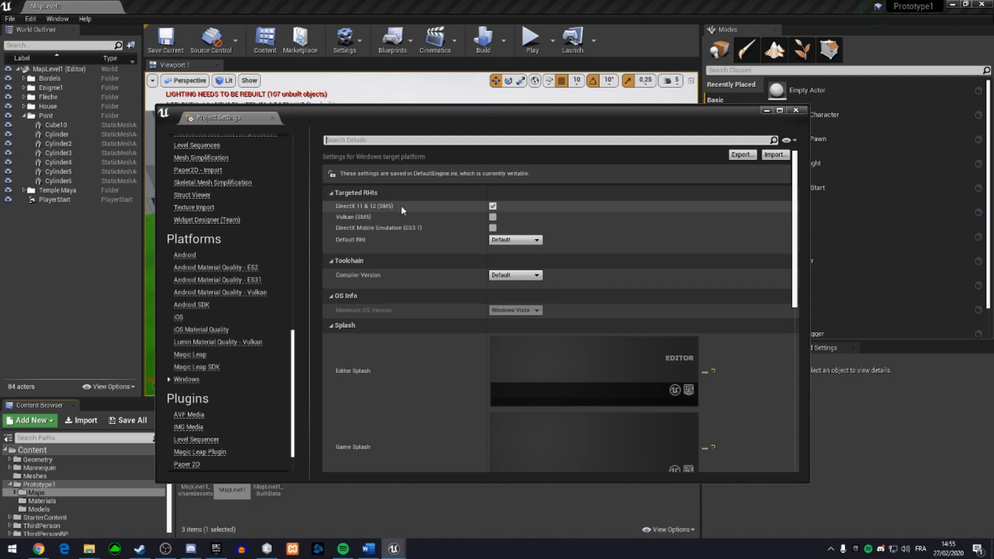
{"action": "scroll", "coordinate": [427, 363], "scroll_direction": "down", "scroll_amount": 7}
{"action": "scroll", "coordinate": [429, 367], "scroll_direction": "down", "scroll_amount": 4}
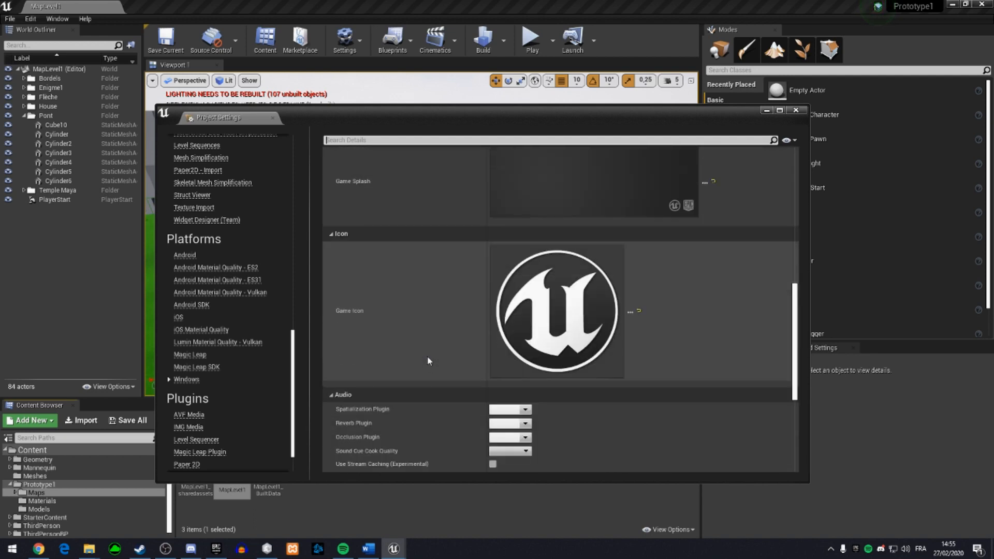
{"action": "scroll", "coordinate": [429, 366], "scroll_direction": "up", "scroll_amount": 2}
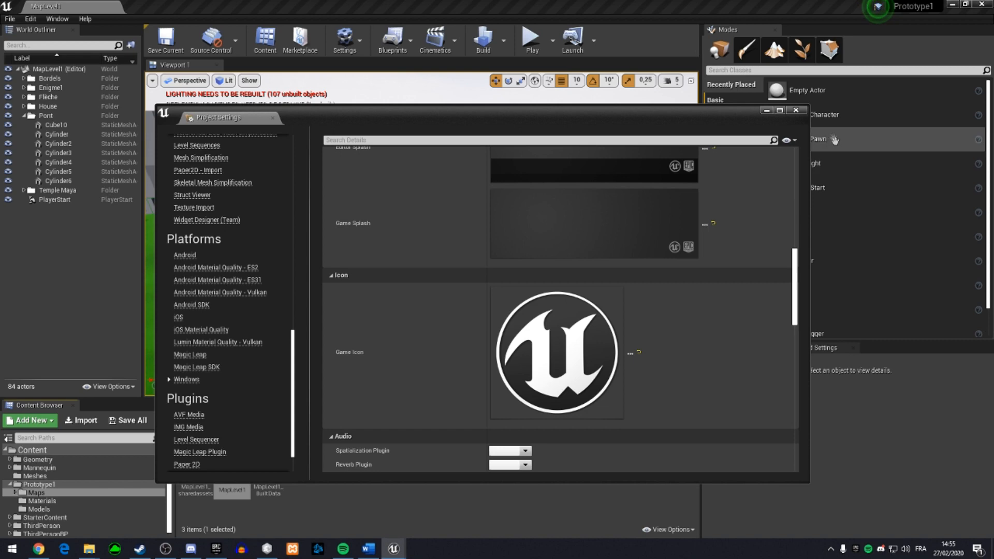
Close the project settings and start packaging the project for Windows (64-bit).
{"action": "left_click", "coordinate": [797, 111]}
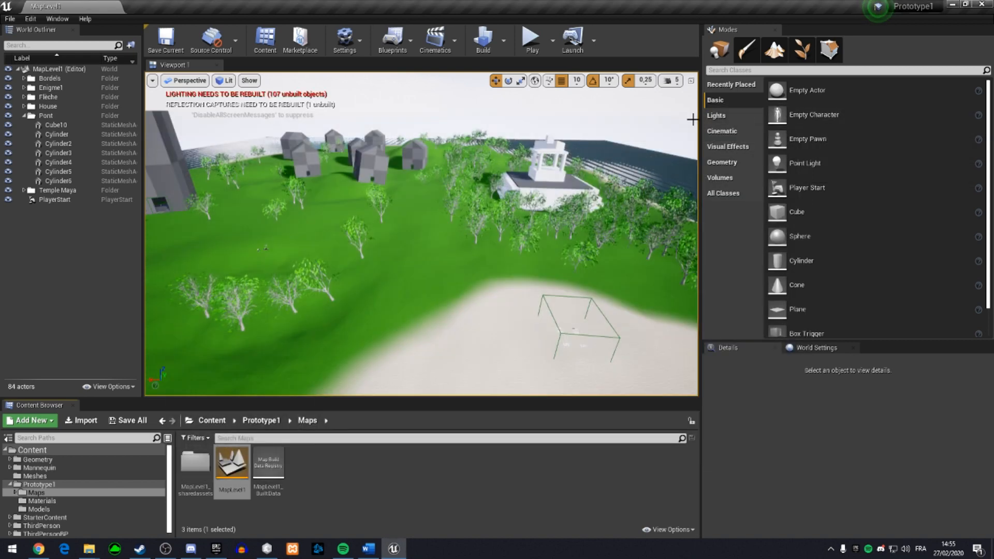
{"action": "left_click", "coordinate": [10, 19]}
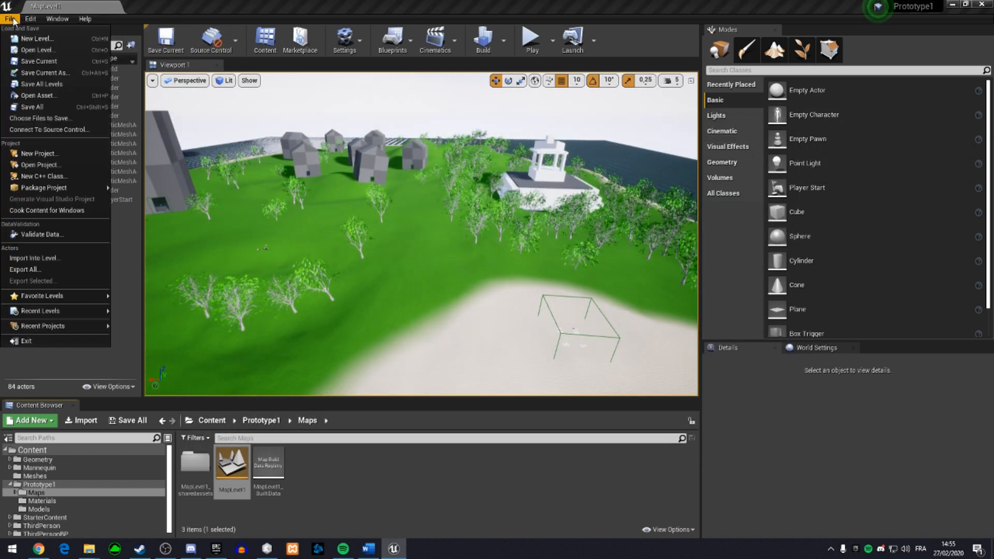
{"action": "mouse_move", "coordinate": [58, 192]}
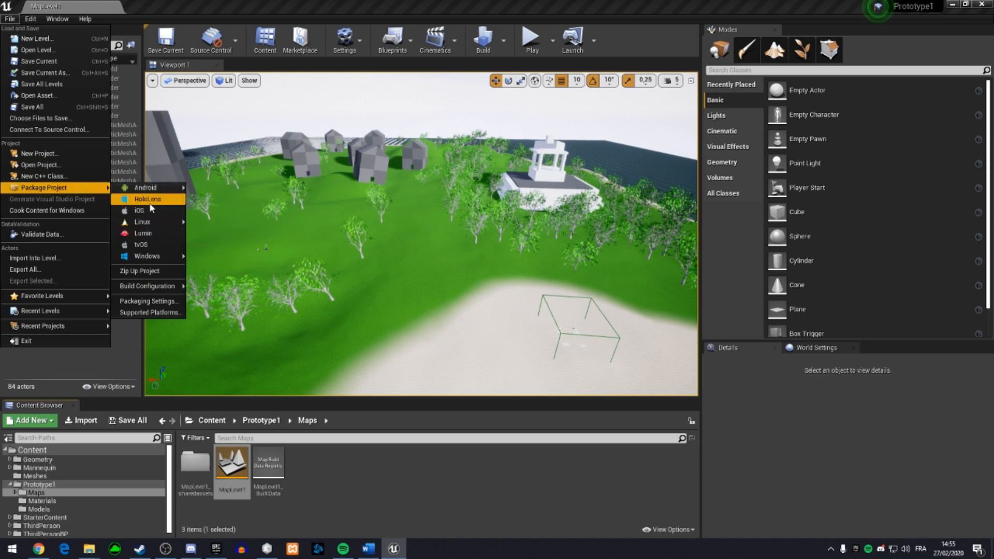
{"action": "mouse_move", "coordinate": [144, 257]}
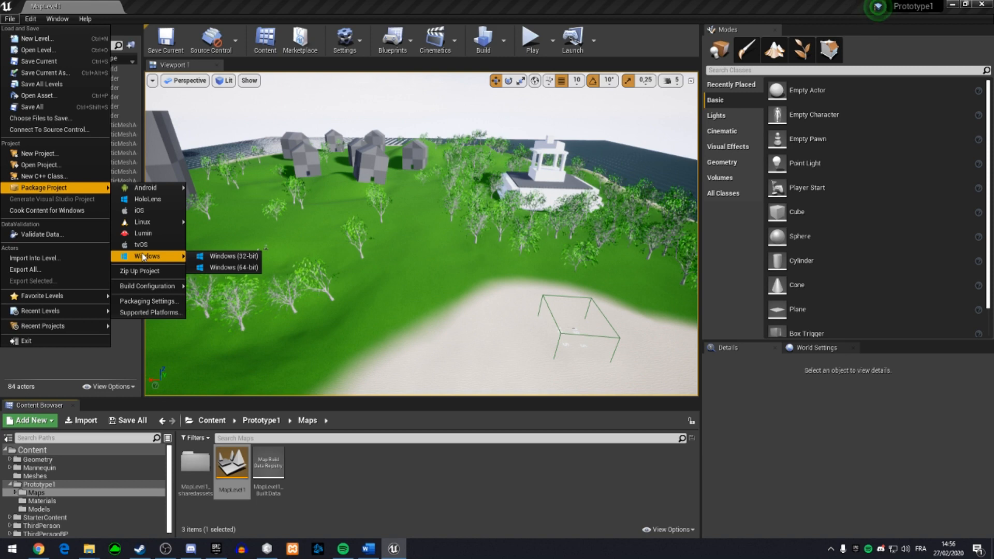
{"action": "left_click", "coordinate": [222, 266]}
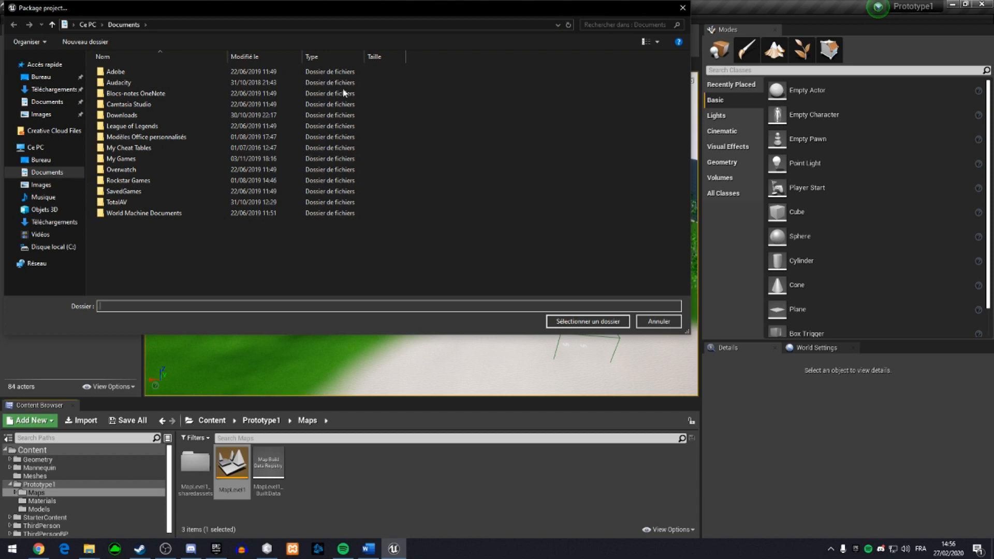
Create a folder named Lalal on the desktop (Bureau) to hold the packaged build.
{"action": "left_click_drag", "start_coordinate": [371, 8], "coordinate": [427, 71]}
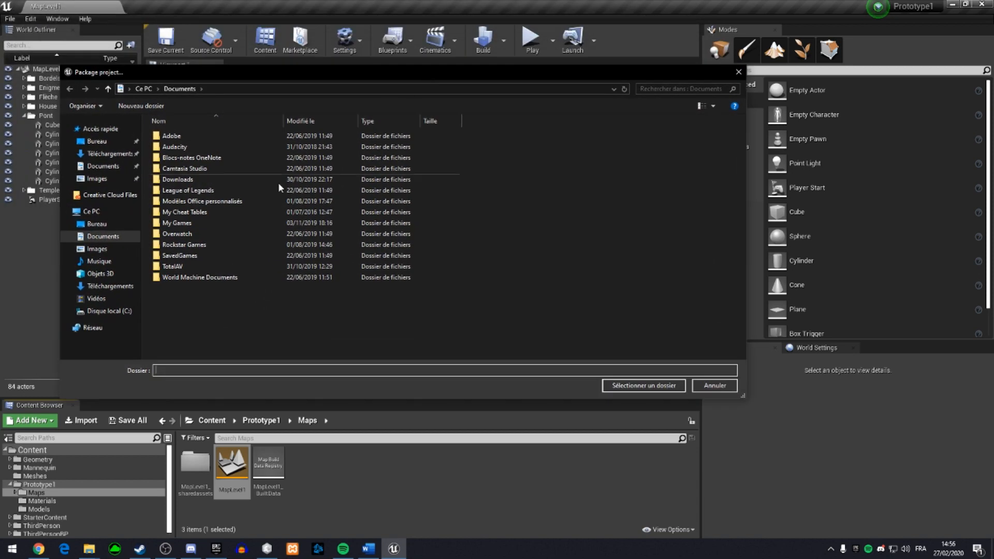
{"action": "right_click", "coordinate": [229, 311]}
{"action": "left_click", "coordinate": [106, 223]}
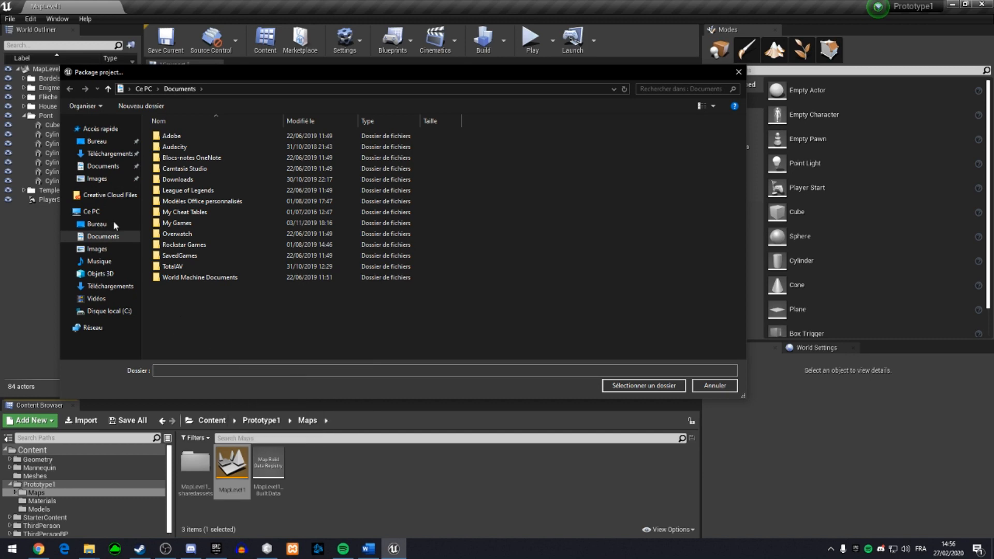
{"action": "left_click", "coordinate": [247, 370]}
{"action": "double_click", "coordinate": [247, 370]}
{"action": "type", "text": "Lalal"}
{"action": "left_click", "coordinate": [356, 148]}
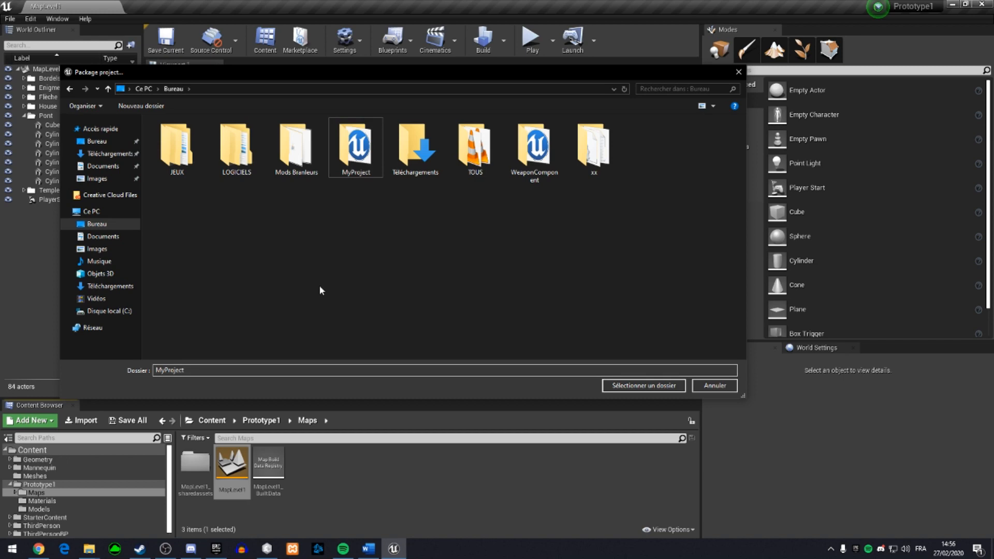
{"action": "right_click", "coordinate": [320, 286]}
{"action": "mouse_move", "coordinate": [452, 401]}
{"action": "left_click", "coordinate": [481, 397]}
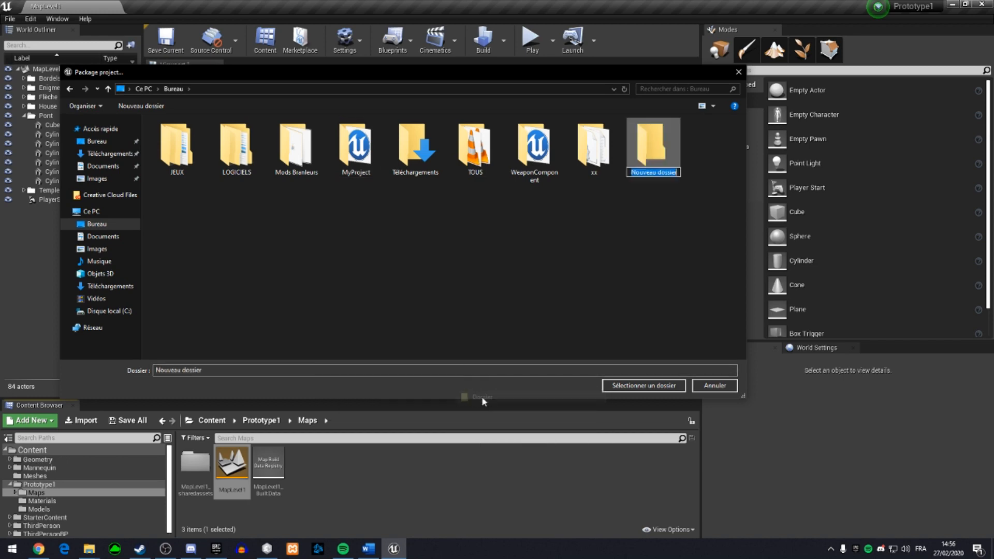
{"action": "type", "text": "Lalal"}
{"action": "key", "text": "Return"}
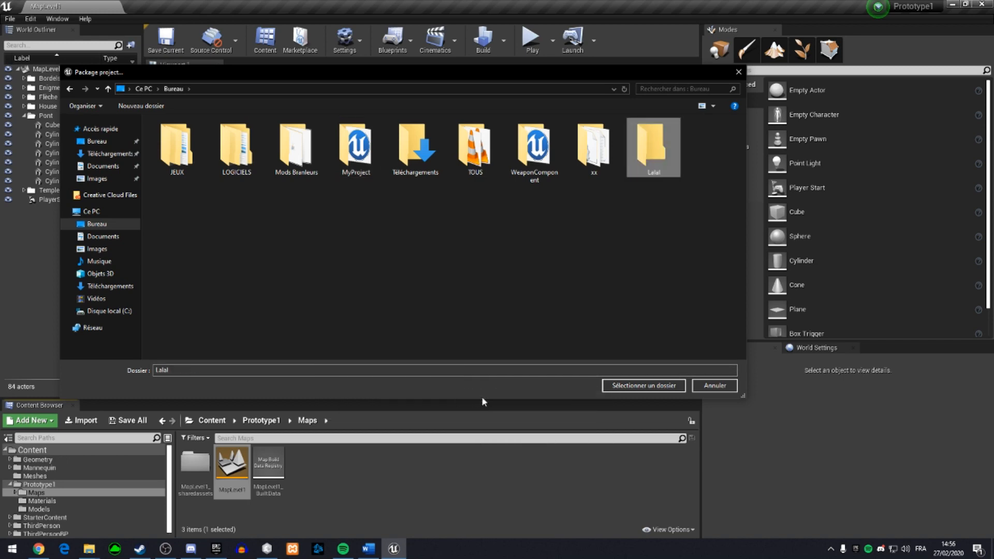
Package the project into the Lalal folder and open the packaging output log.
{"action": "double_click", "coordinate": [668, 139]}
{"action": "left_click", "coordinate": [646, 385]}
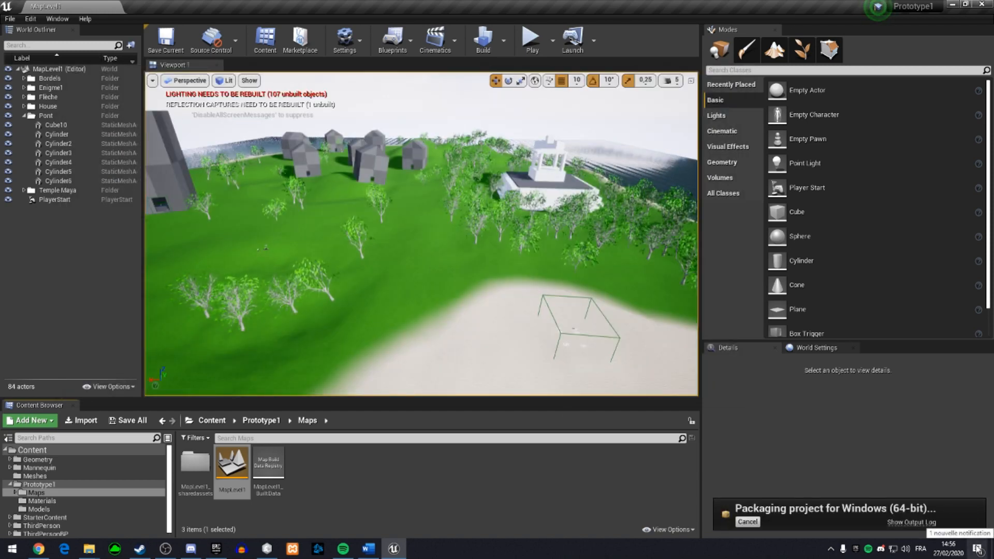
{"action": "left_click", "coordinate": [901, 523]}
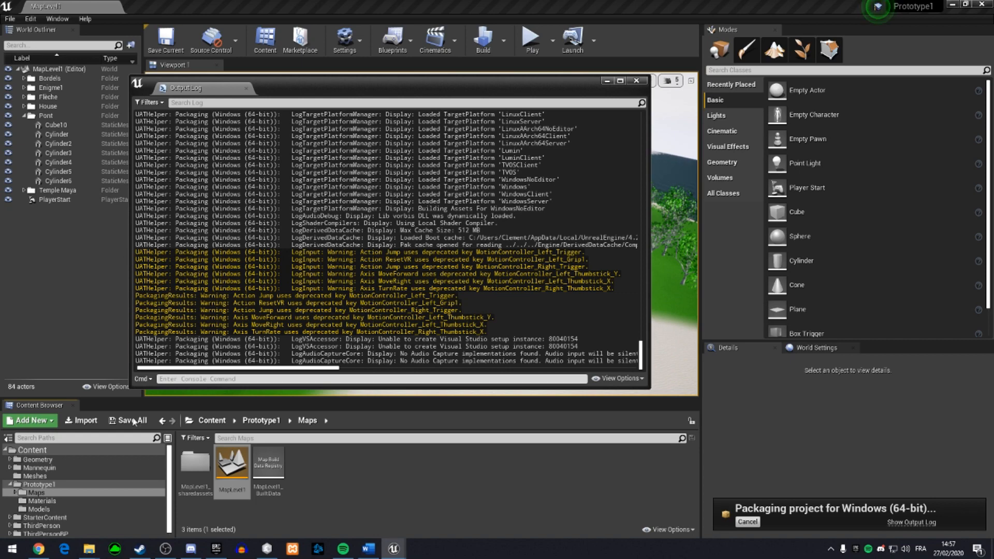
Switch to Microsoft Edge and use the copied packaging warnings from the output log as a web search query.
{"action": "left_click", "coordinate": [66, 549]}
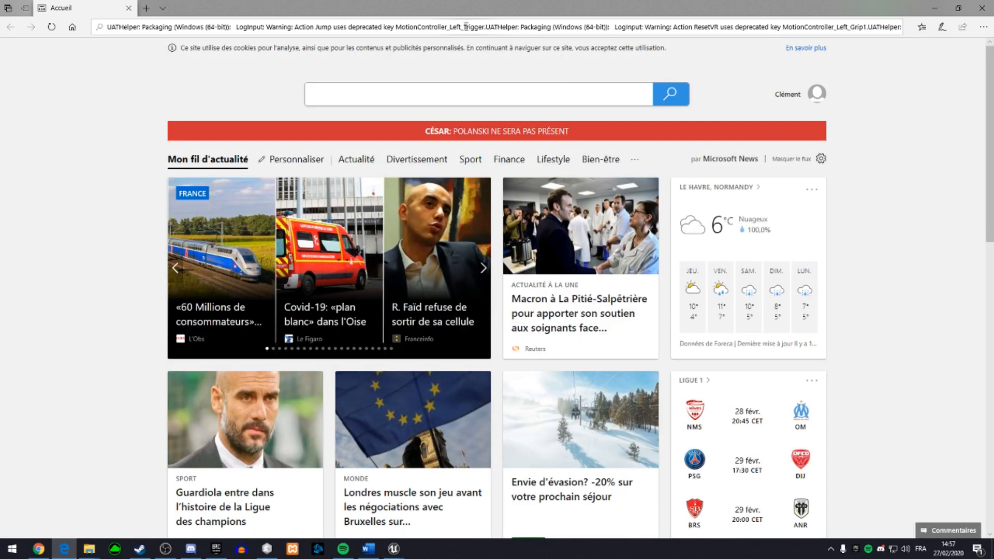
{"action": "key", "text": "ctrl+l"}
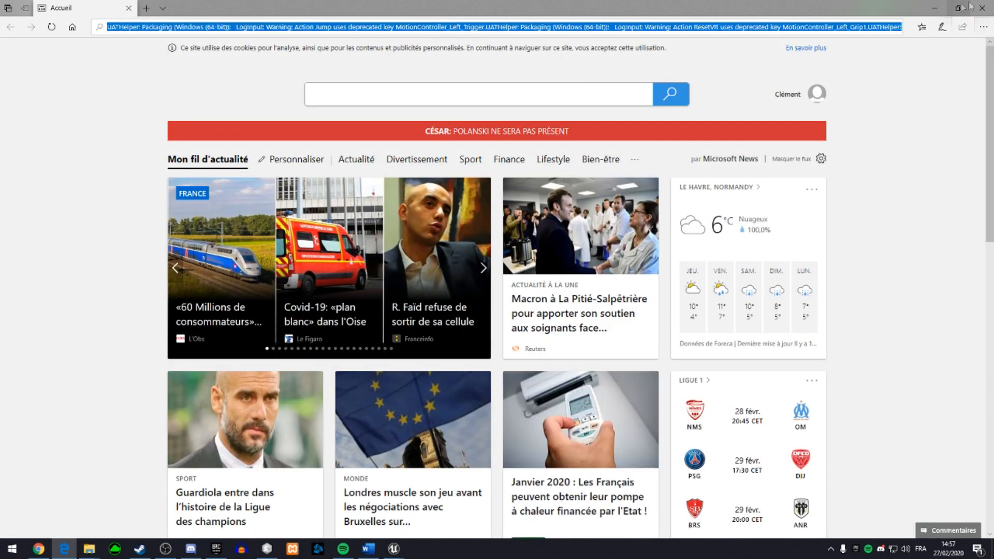
{"action": "left_click", "coordinate": [597, 25]}
{"action": "key", "text": "Return"}
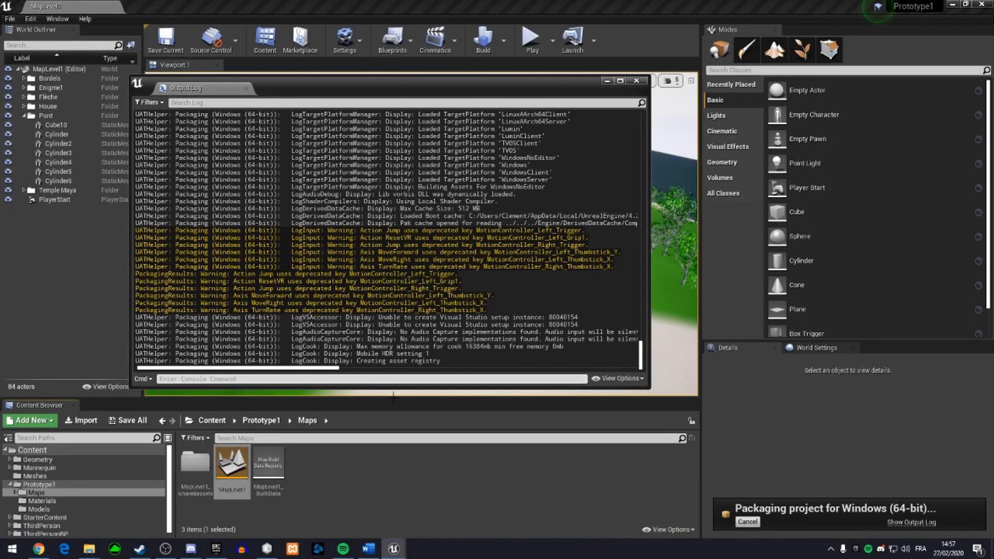
Switch to Discord, look through the server list for a community to ask for help, and return to the Unreal Editor.
{"action": "left_click", "coordinate": [193, 549]}
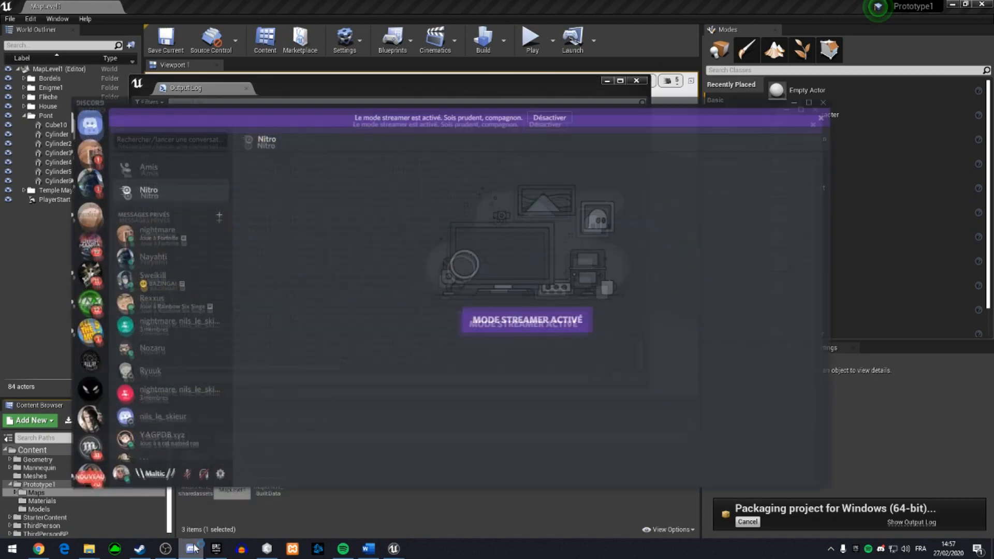
{"action": "scroll", "coordinate": [91, 310], "scroll_direction": "down", "scroll_amount": 6}
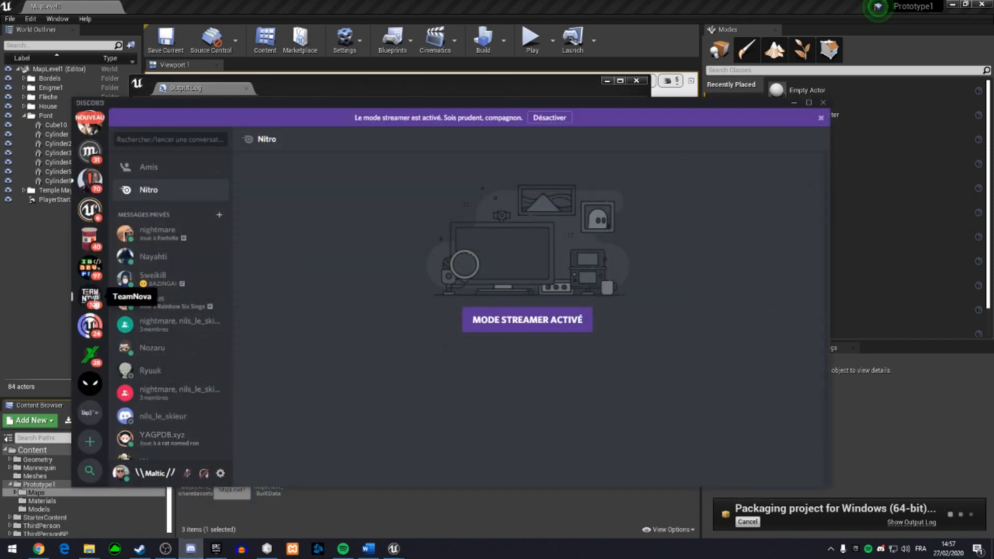
{"action": "scroll", "coordinate": [91, 331], "scroll_direction": "up", "scroll_amount": 5}
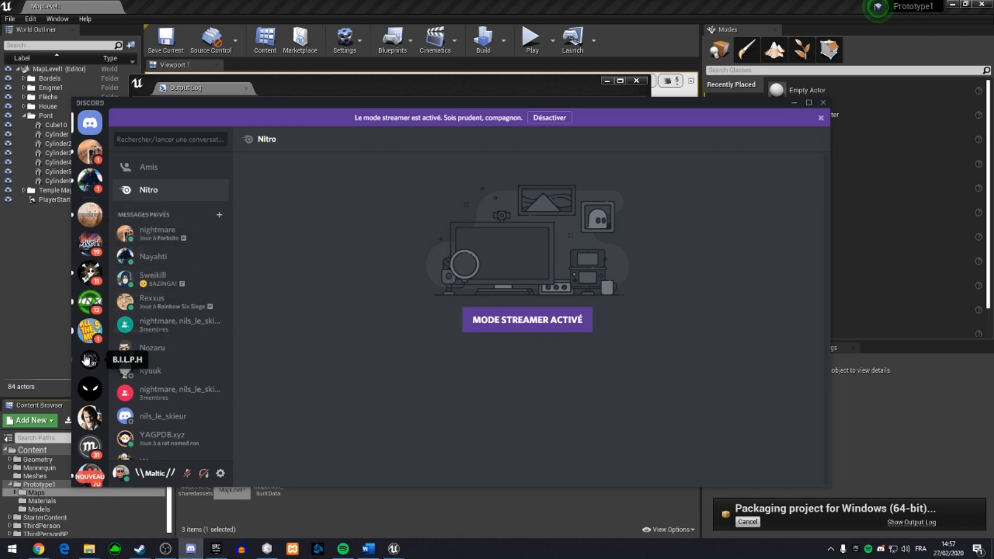
{"action": "left_click", "coordinate": [793, 103]}
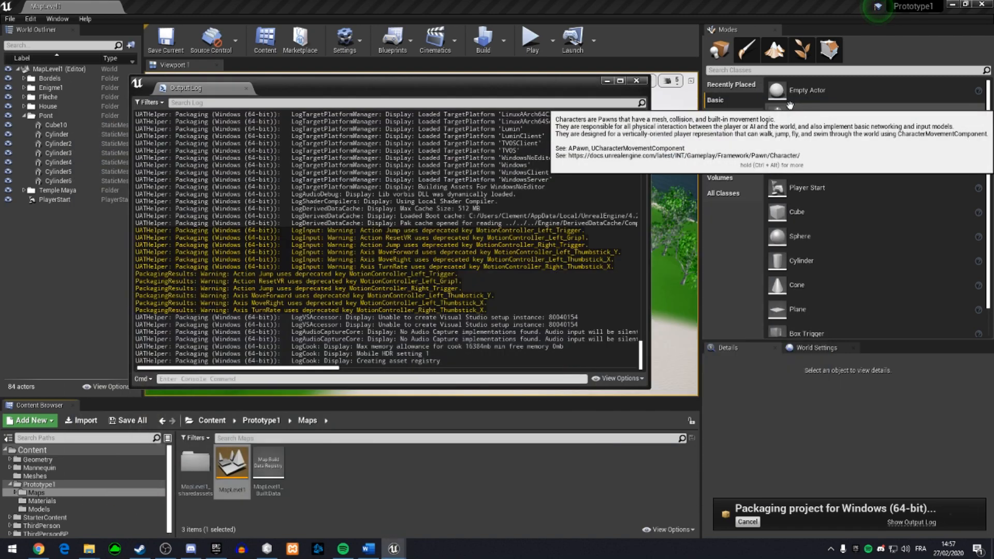
Close the output log and cancel the Windows (64-bit) packaging.
{"action": "left_click", "coordinate": [636, 80]}
{"action": "left_click", "coordinate": [747, 521]}
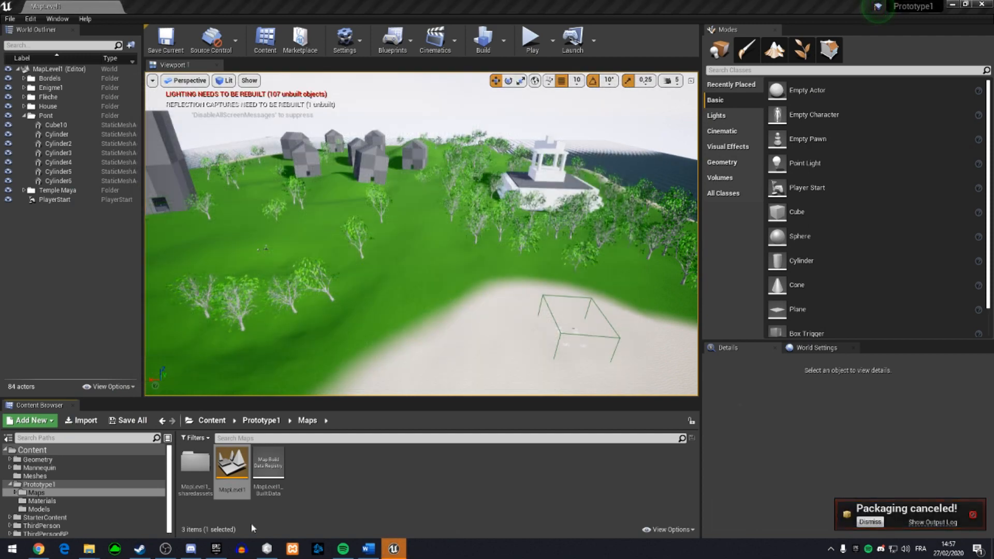